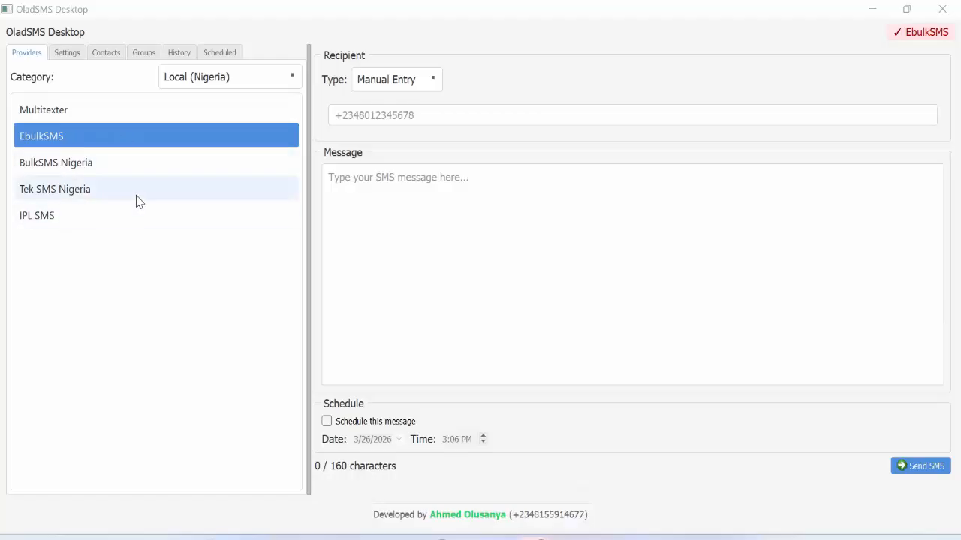
# - Browse the Global provider category, selecting its providers in turn from Textbelt to MessageBird
pyautogui.click(199, 78)
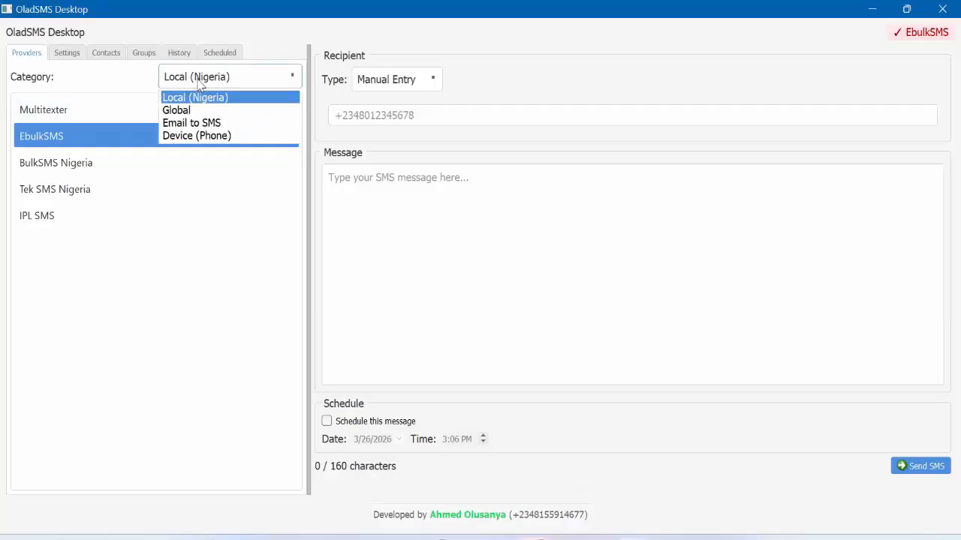
pyautogui.click(176, 111)
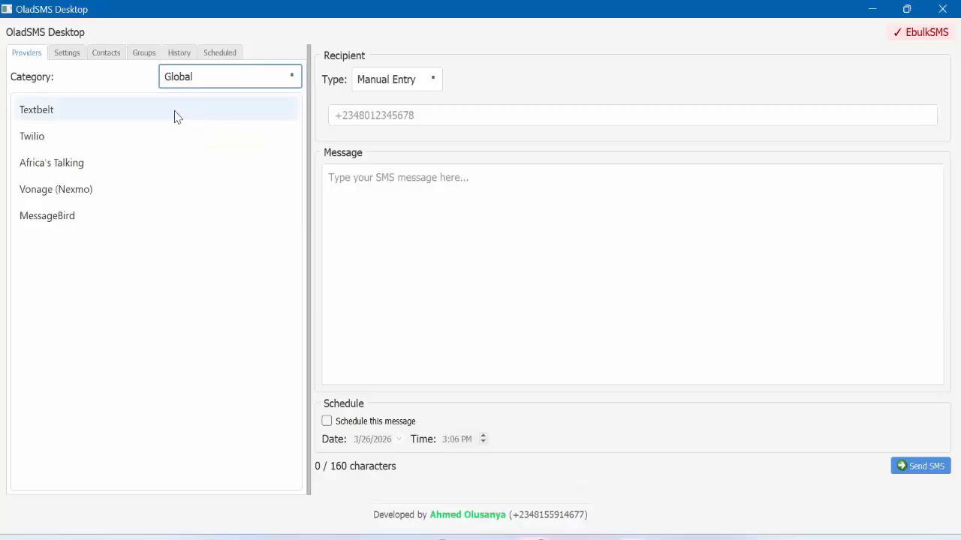
pyautogui.click(50, 119)
pyautogui.click(43, 143)
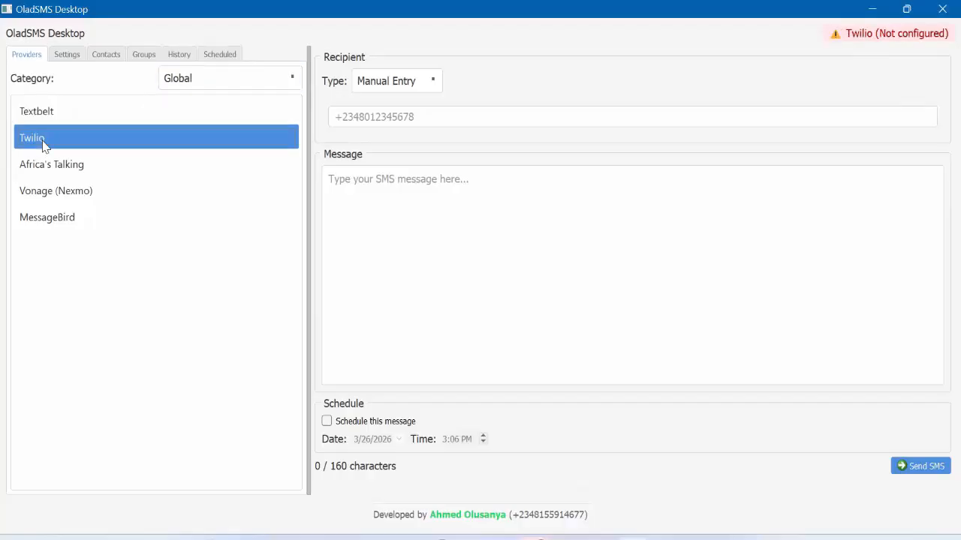
pyautogui.click(49, 170)
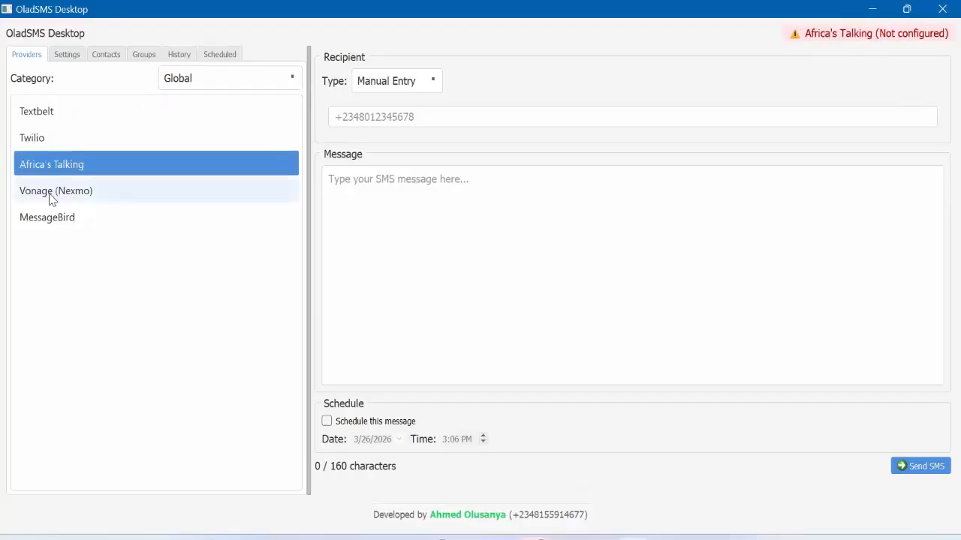
pyautogui.click(52, 198)
pyautogui.click(59, 225)
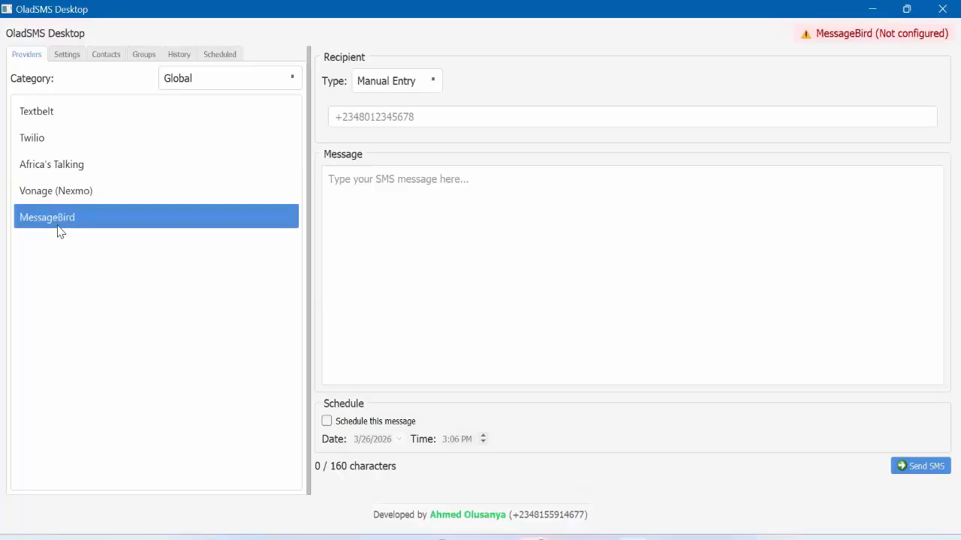
# - Look at the Email to SMS (Carrier Gateway) and Phone Gateway (SIM Card) providers in their respective categories
pyautogui.click(200, 87)
pyautogui.click(201, 126)
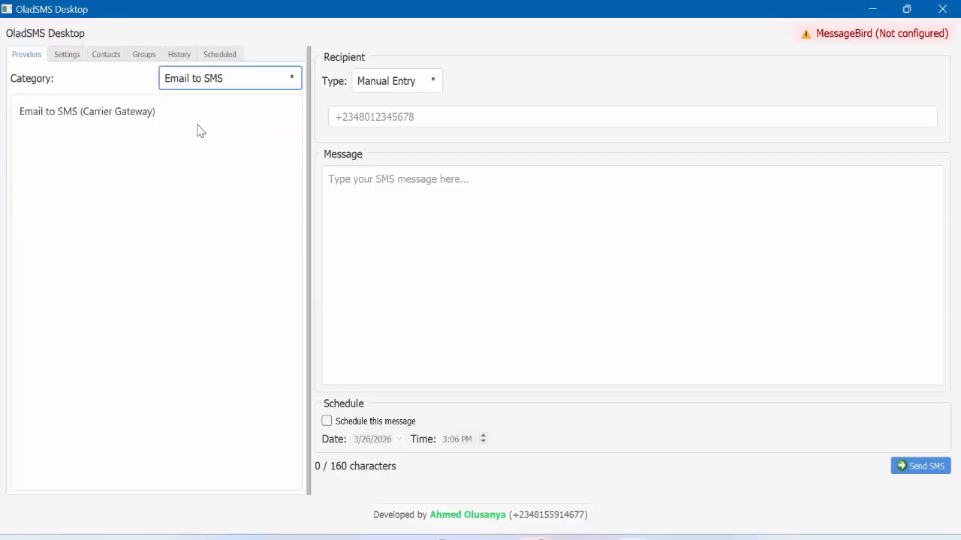
pyautogui.click(139, 118)
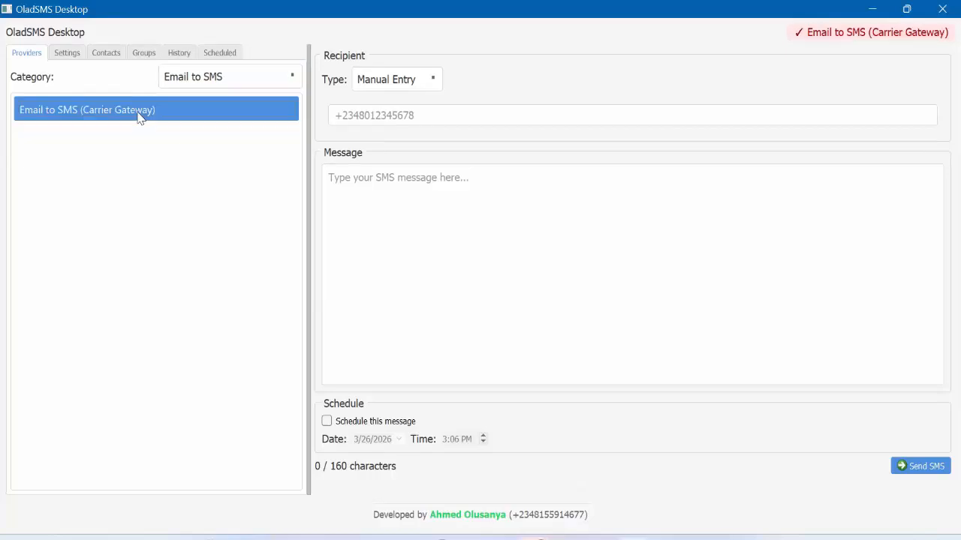
pyautogui.click(170, 78)
pyautogui.click(184, 136)
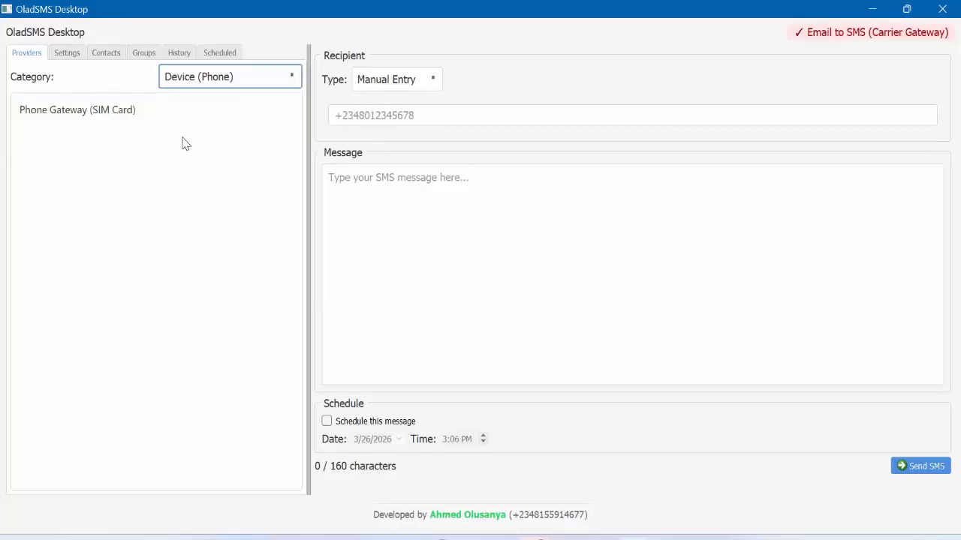
pyautogui.click(127, 118)
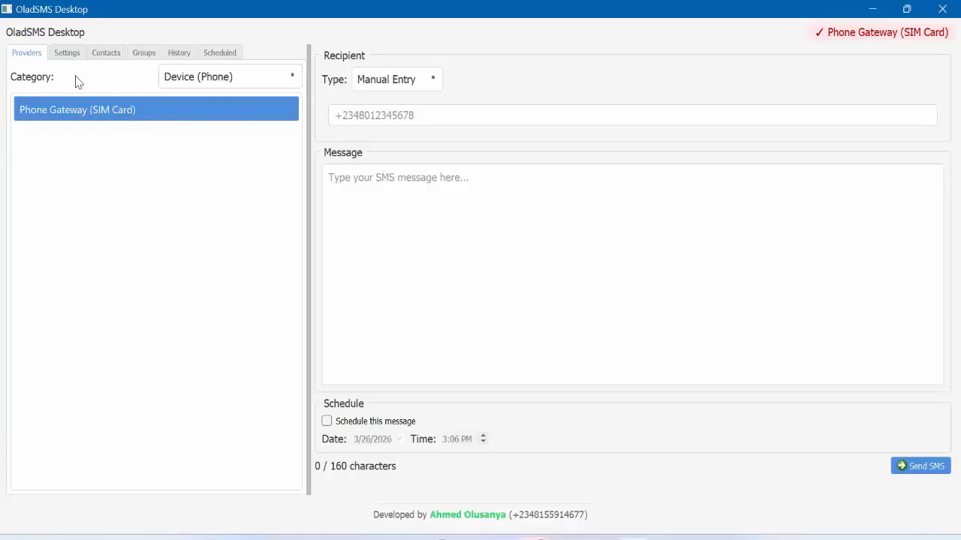
# - Choose EbulkSMS from the Local (Nigeria) providers and return from the Ebulksms.com page to OladSMS Desktop
pyautogui.click(209, 82)
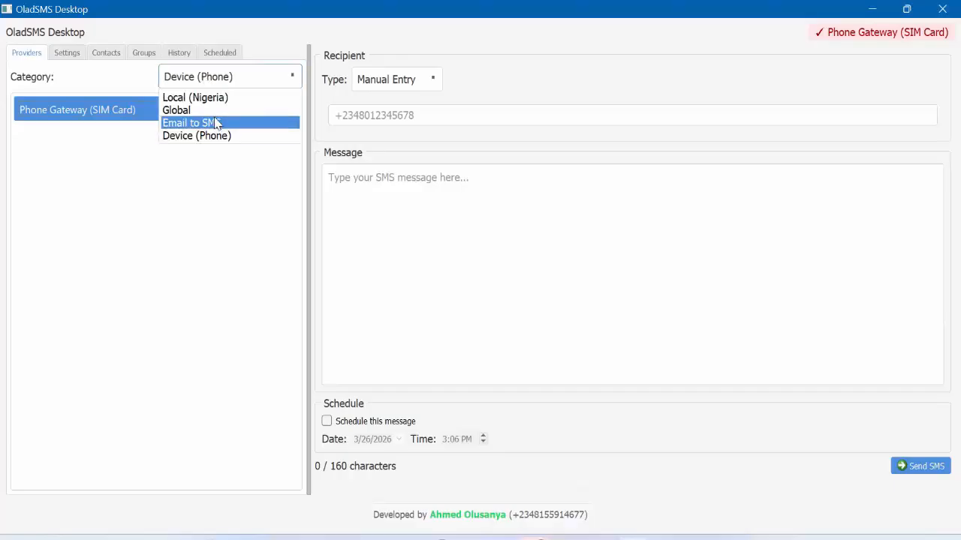
pyautogui.click(213, 97)
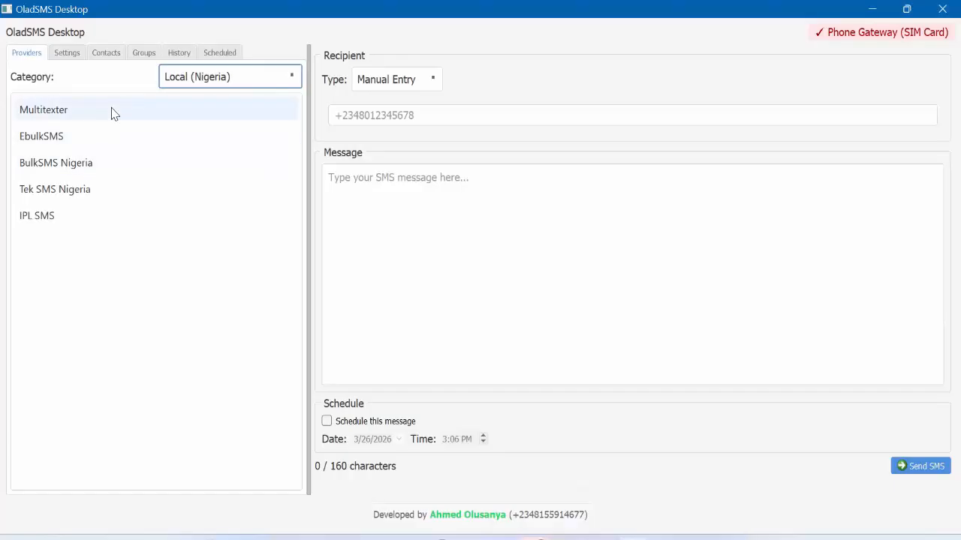
pyautogui.click(54, 143)
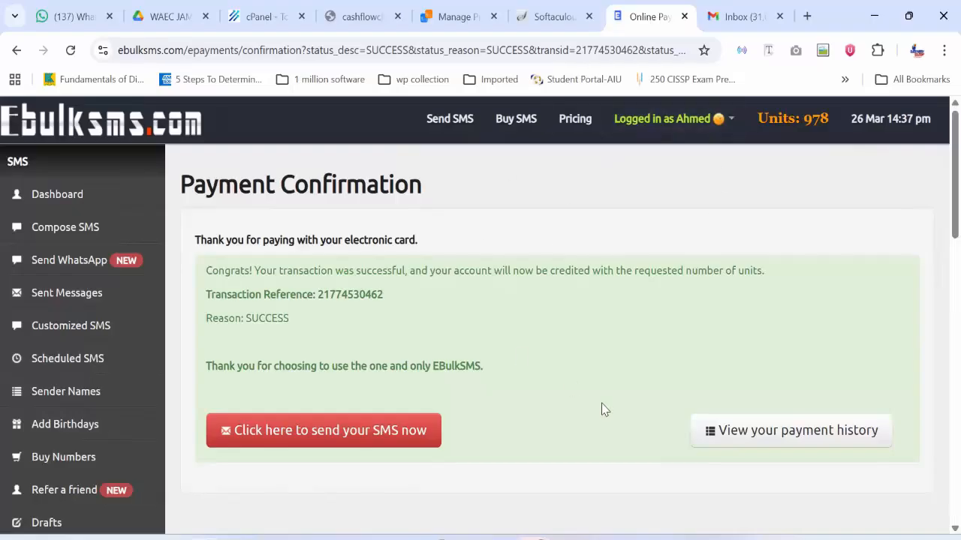
pyautogui.click(875, 21)
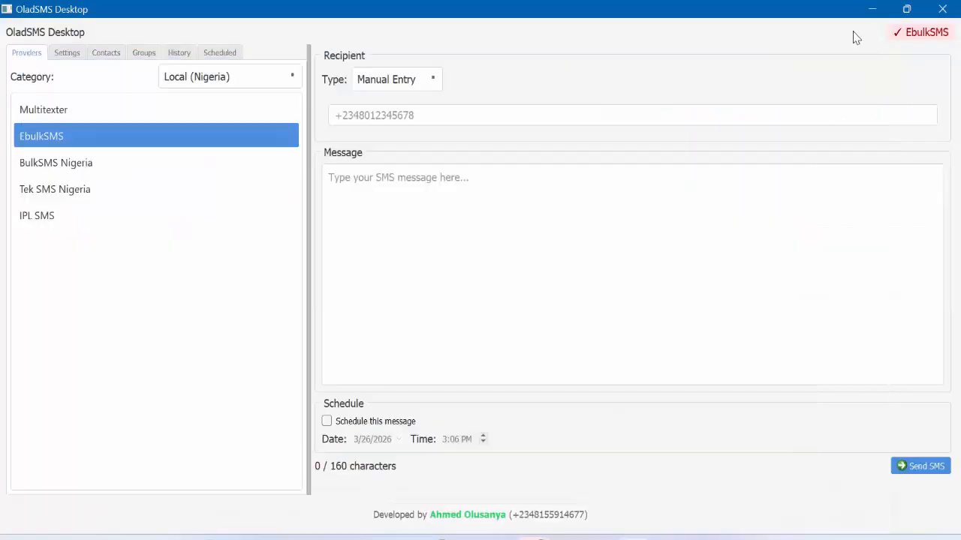
# - Save the existing EbulkSMS provider settings and test the connection
pyautogui.click(69, 57)
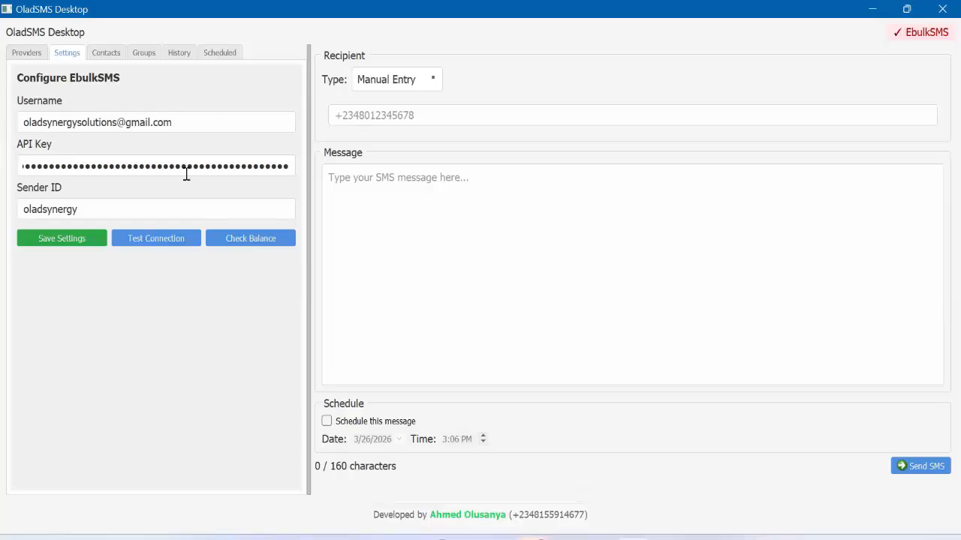
pyautogui.click(64, 240)
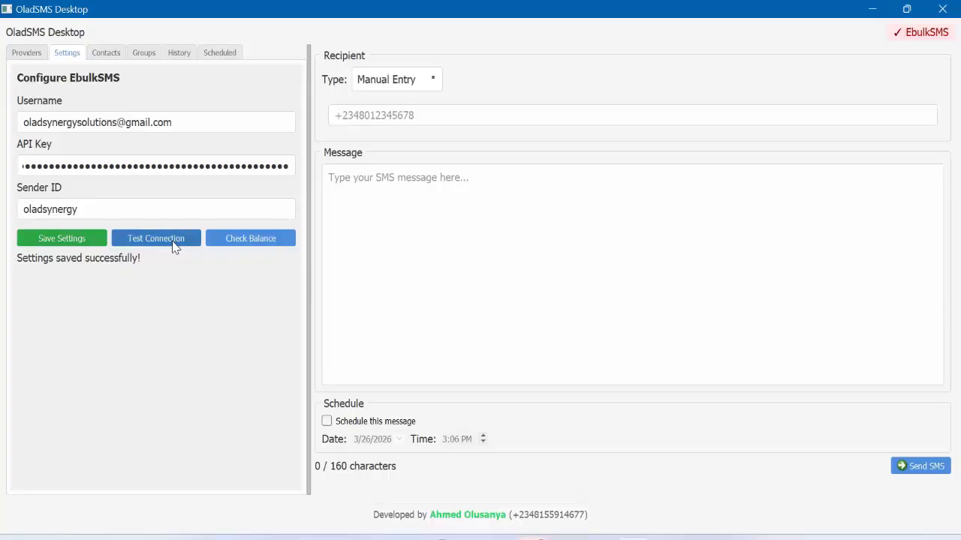
pyautogui.click(173, 244)
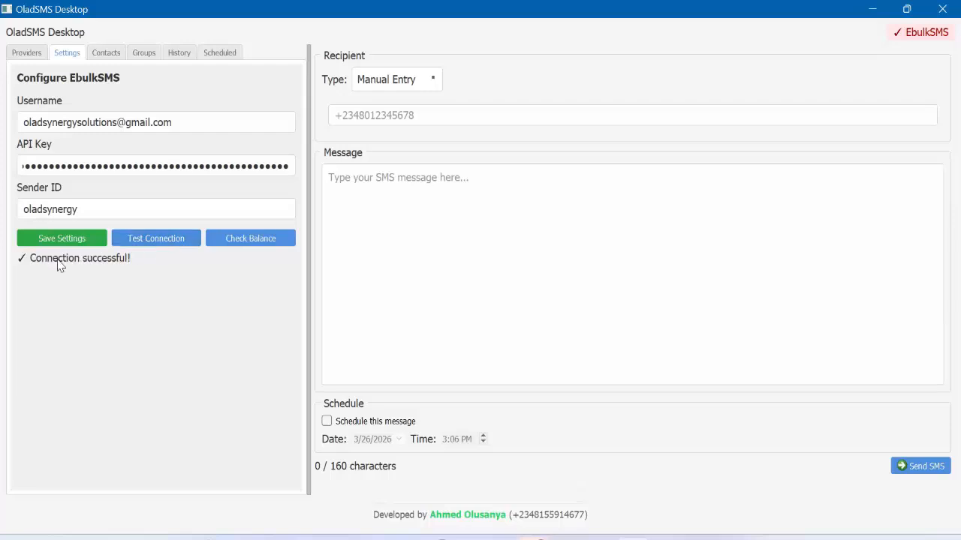
# - Check the EbulkSMS balance, compare it with the units on the Ebulksms.com page, and return to OladSMS Desktop
pyautogui.click(239, 246)
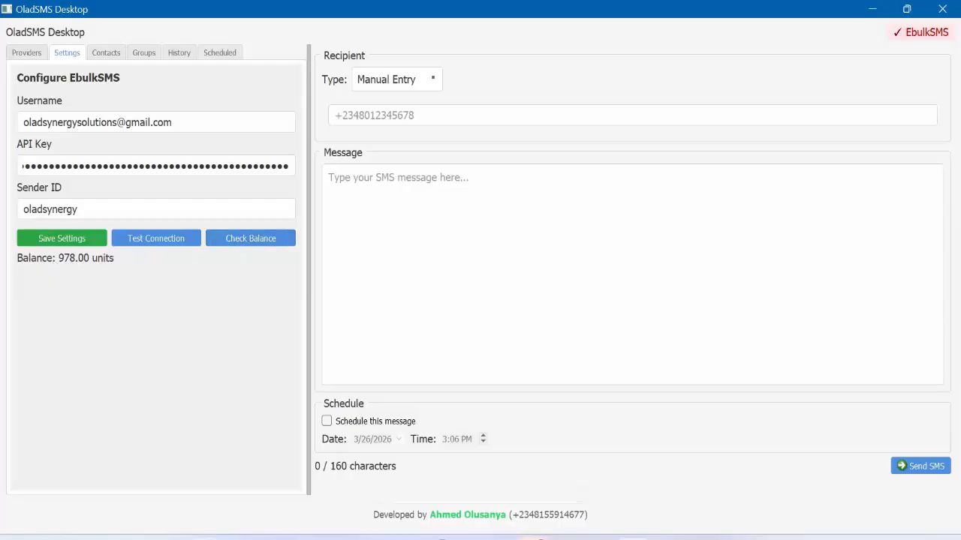
pyautogui.click(540, 538)
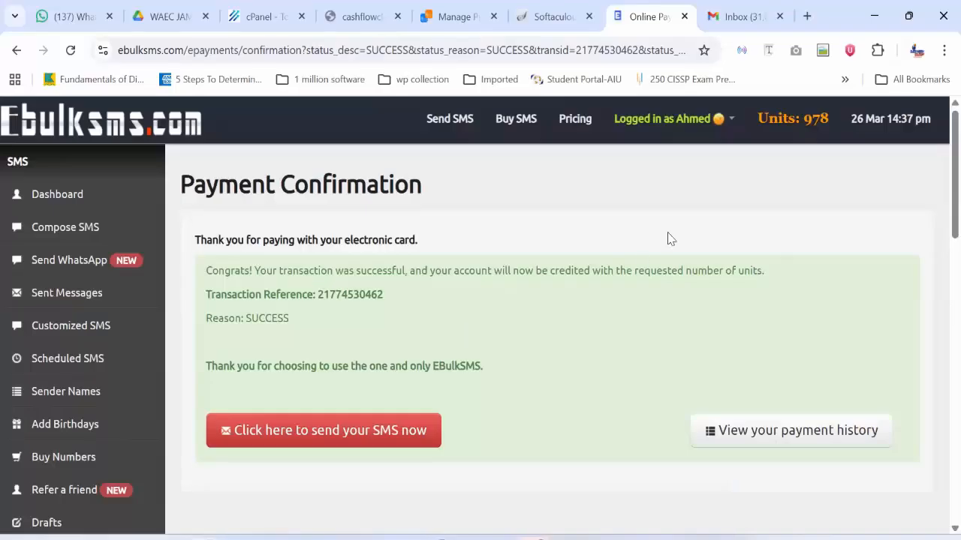
pyautogui.click(876, 16)
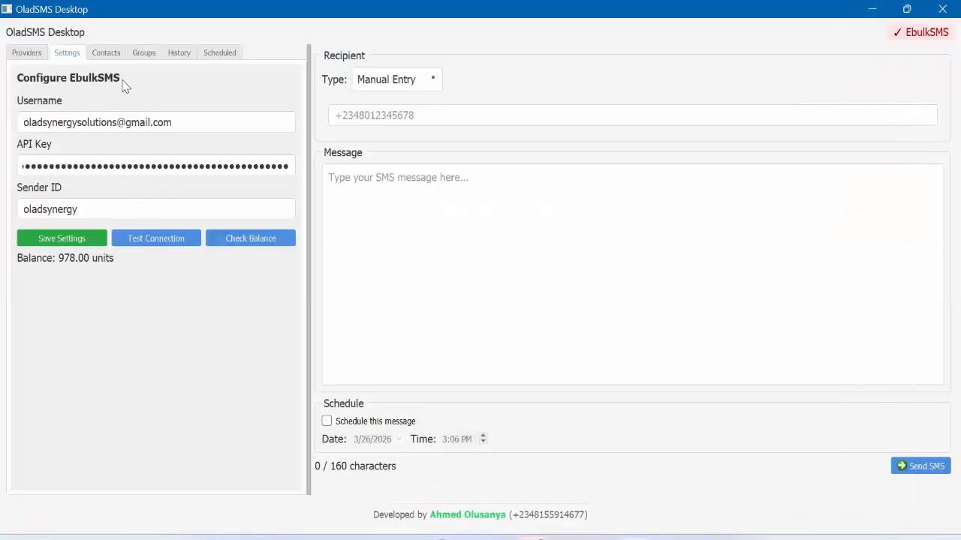
# - View the saved contacts and the members of the Friends group
pyautogui.click(100, 56)
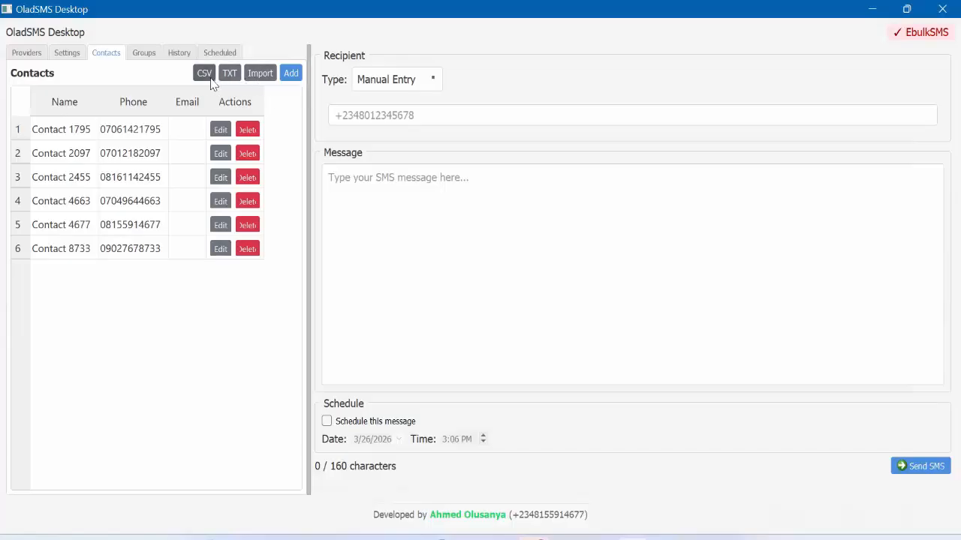
pyautogui.click(147, 59)
pyautogui.click(69, 109)
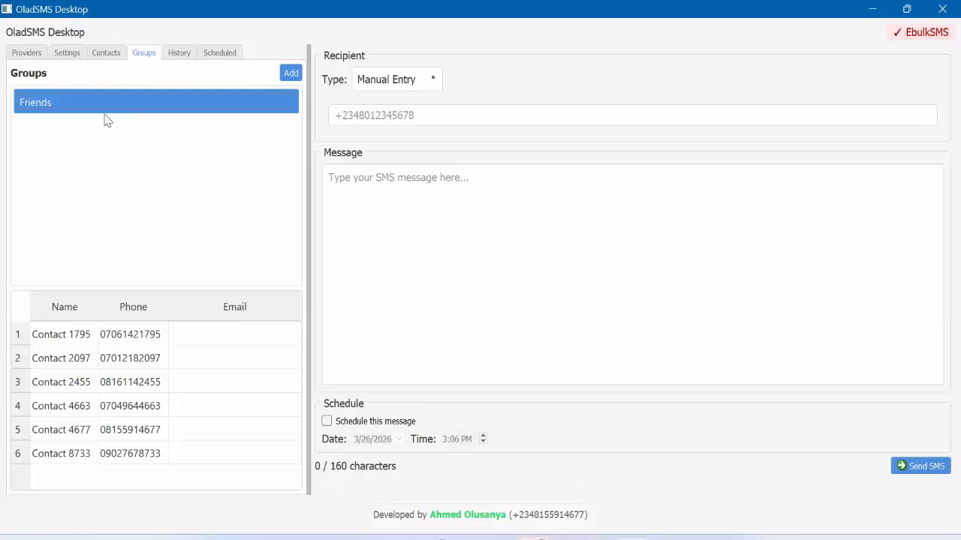
# - Widen the side pane to examine the SMS history's recipients, messages and statuses, and return to the EbulkSMS settings
pyautogui.click(179, 54)
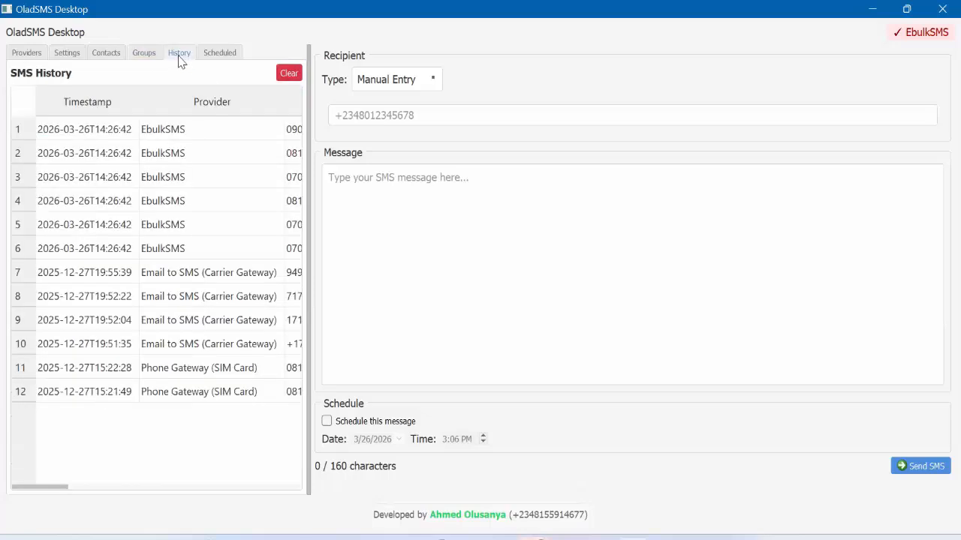
pyautogui.moveTo(308, 125); pyautogui.dragTo(538, 133)
pyautogui.moveTo(150, 487); pyautogui.dragTo(302, 494)
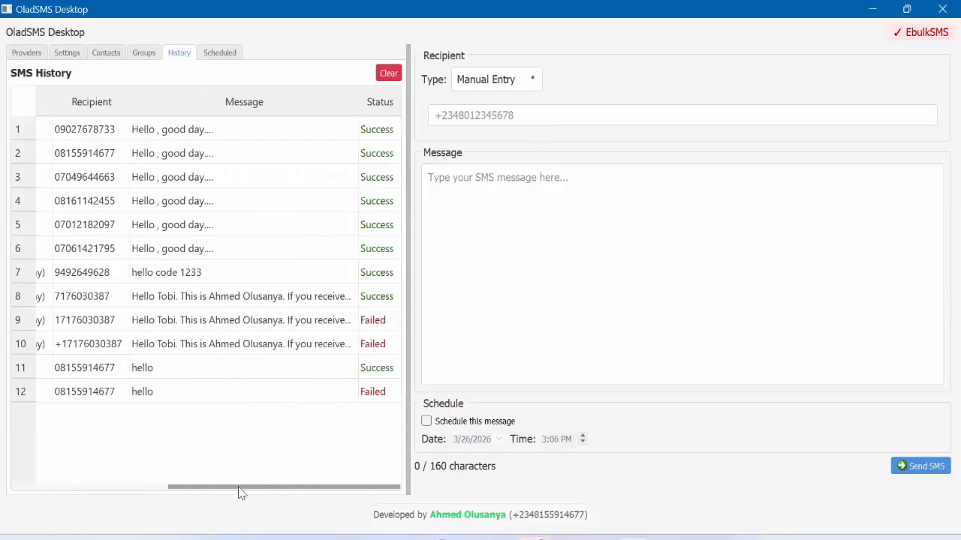
pyautogui.moveTo(240, 493); pyautogui.dragTo(79, 468)
pyautogui.click(66, 54)
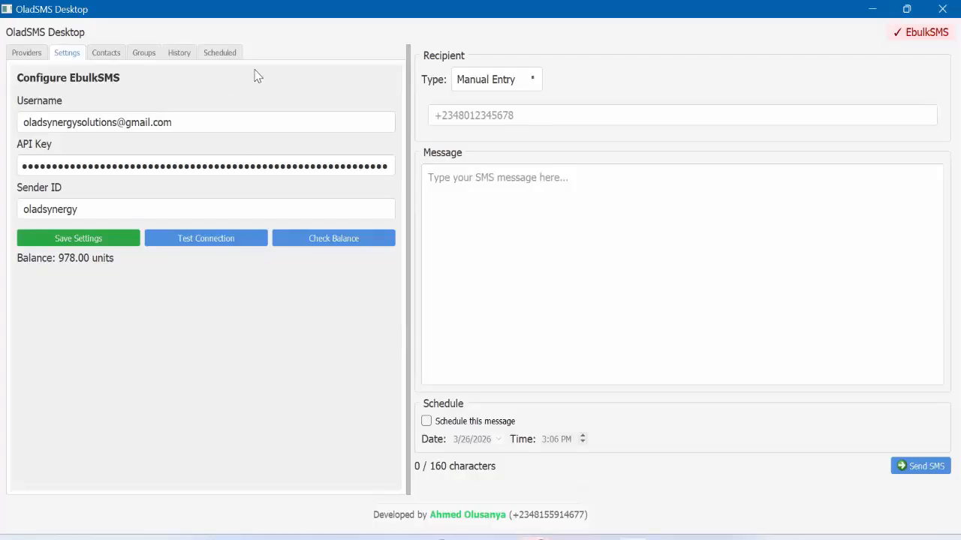
# - Send the message "Hello, this is a test sms from my software" to the Friends group
pyautogui.click(523, 89)
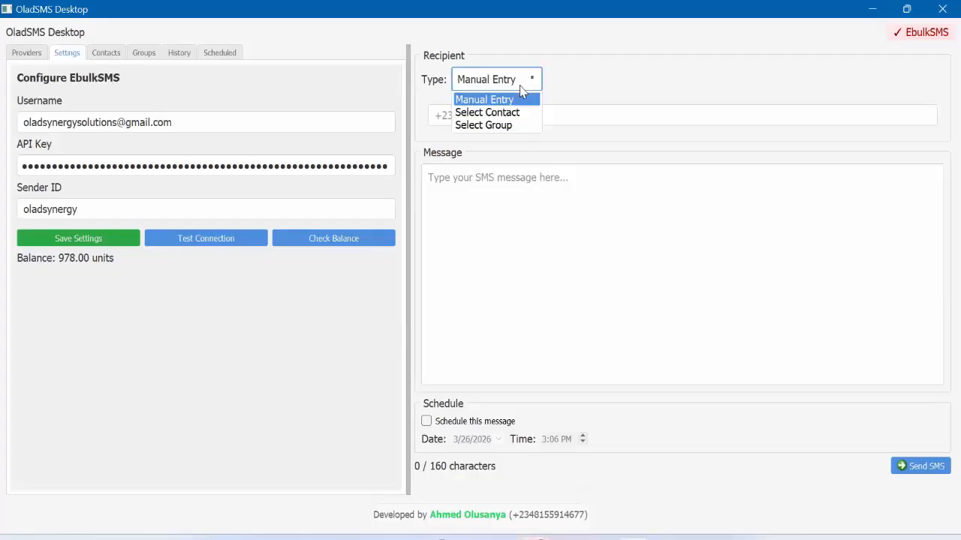
pyautogui.click(514, 126)
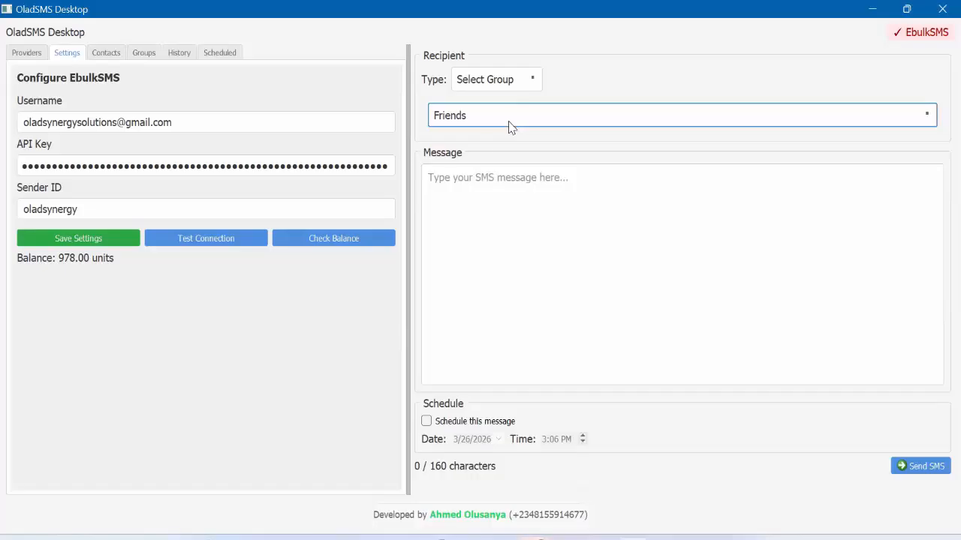
pyautogui.click(524, 183)
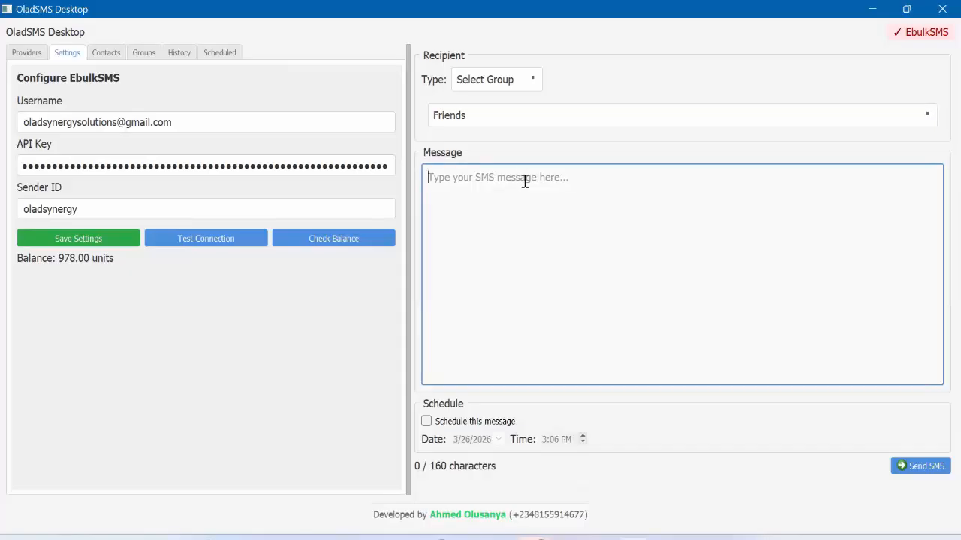
pyautogui.write('Hello, this is ')
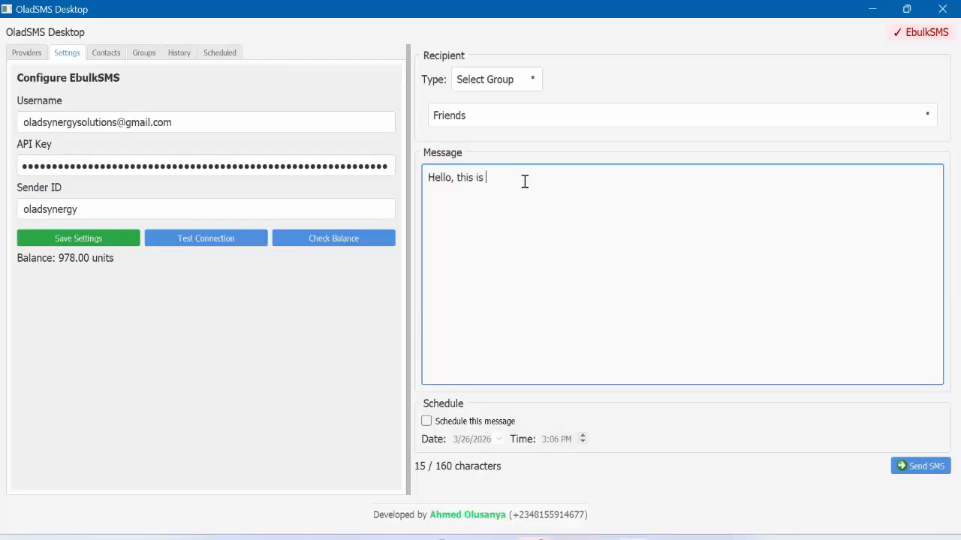
pyautogui.write('a test sms ')
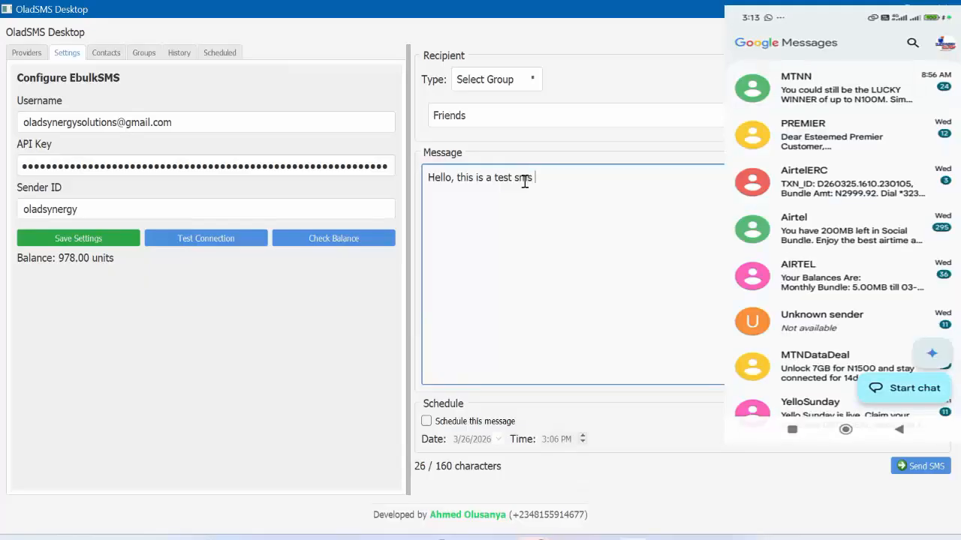
pyautogui.write('from my software')
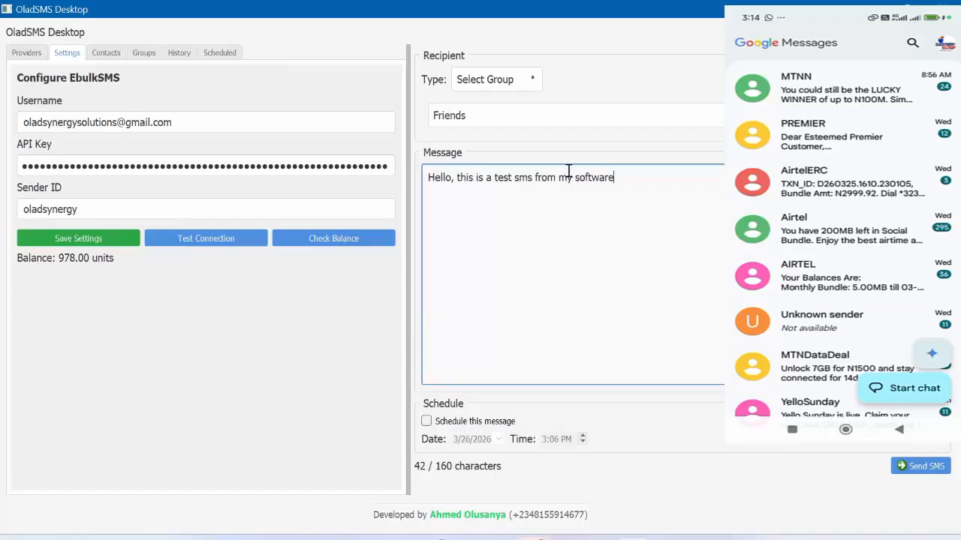
pyautogui.click(935, 469)
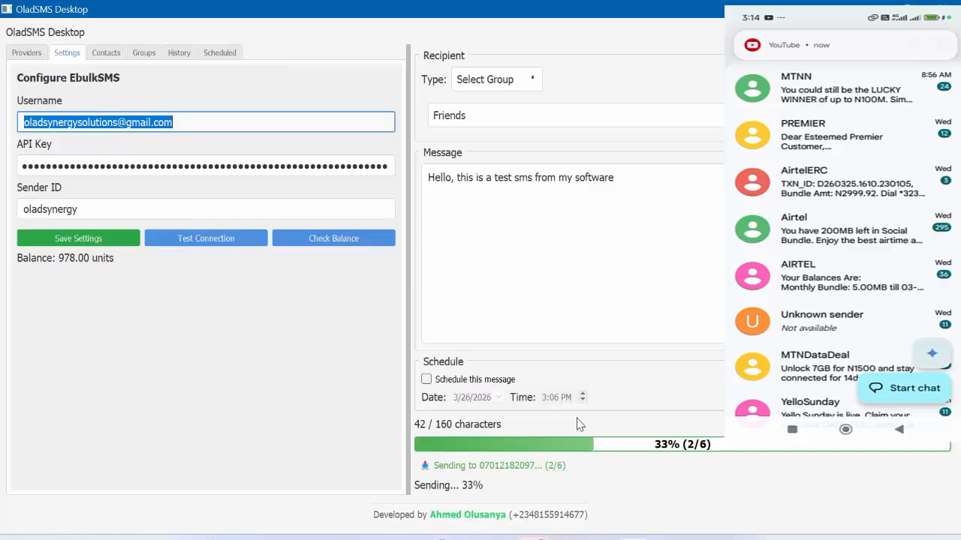
pyautogui.click(536, 183)
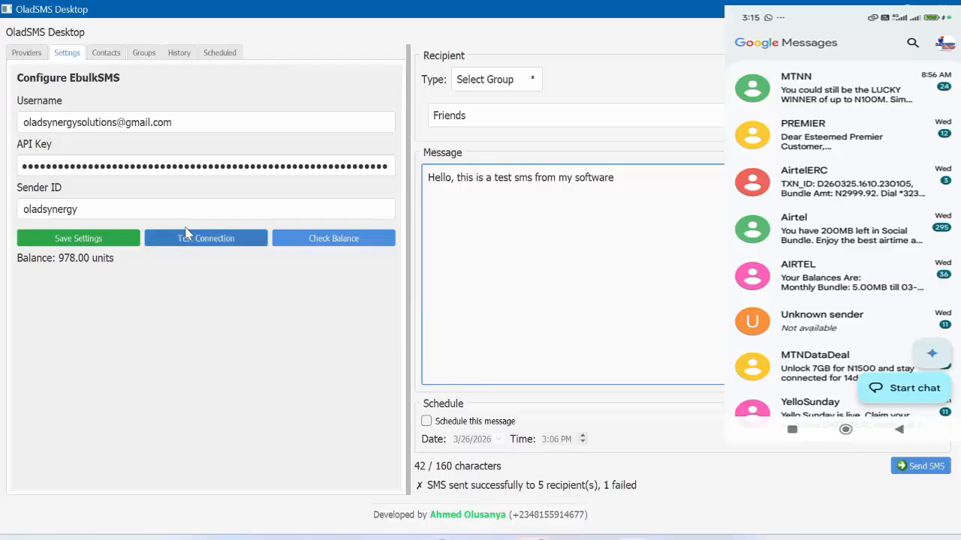
# - Check the delivery status of the test messages in the SMS history
pyautogui.click(178, 54)
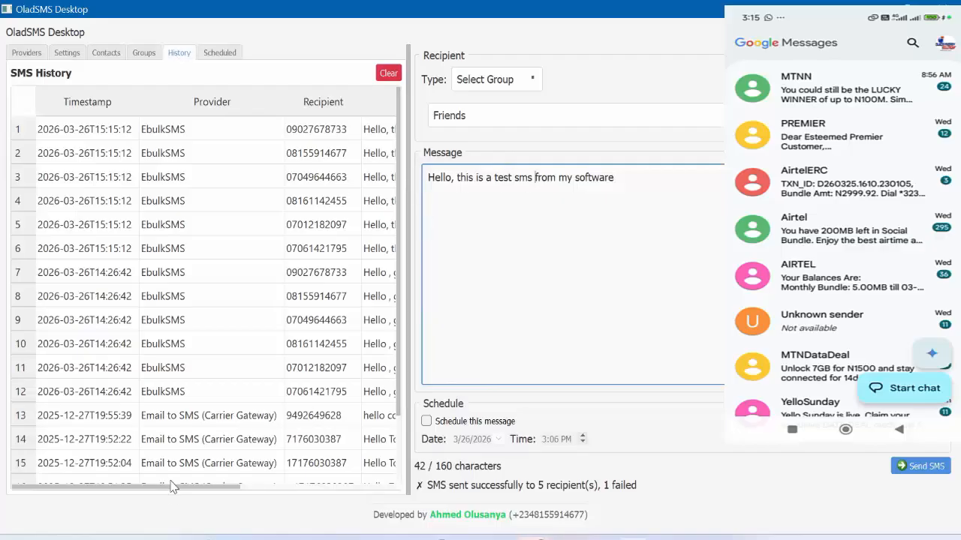
pyautogui.moveTo(172, 489); pyautogui.dragTo(312, 497)
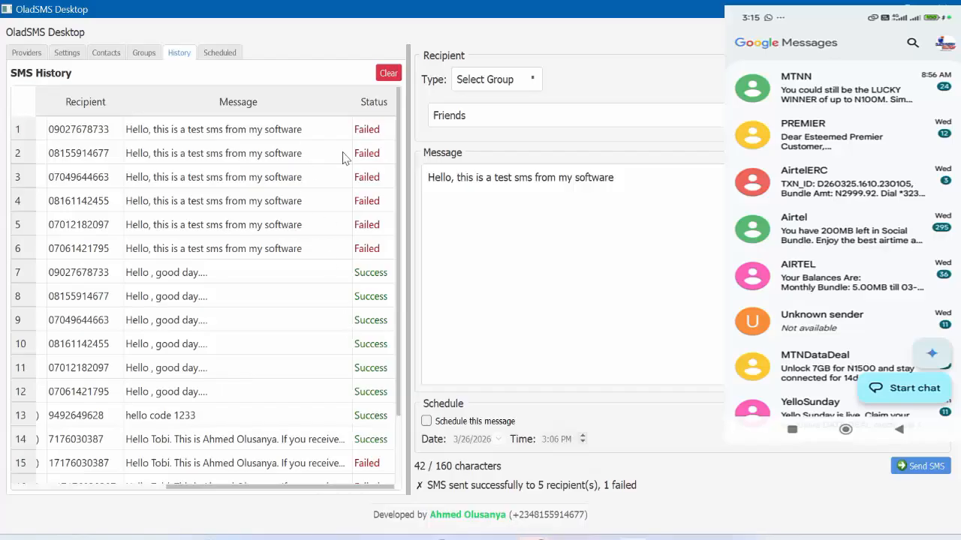
pyautogui.moveTo(306, 487); pyautogui.dragTo(133, 487)
pyautogui.click(466, 182)
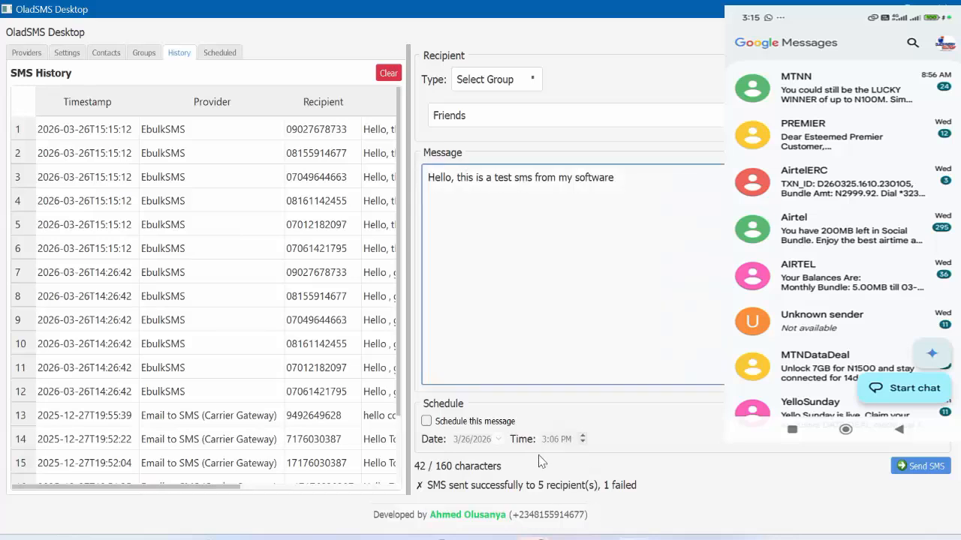
# - Resend the test message to the Friends group and check the messages and statuses in the SMS history
pyautogui.click(909, 467)
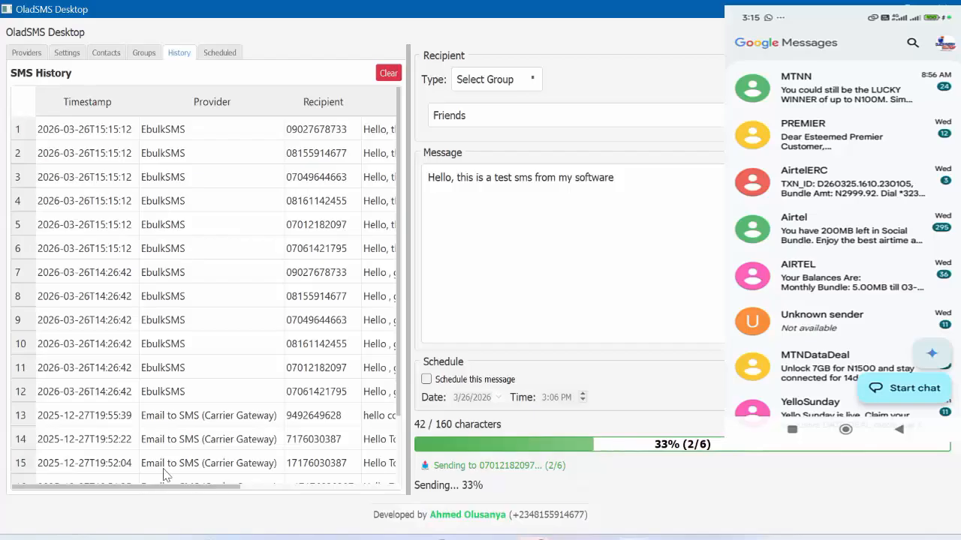
pyautogui.moveTo(222, 494); pyautogui.dragTo(355, 501)
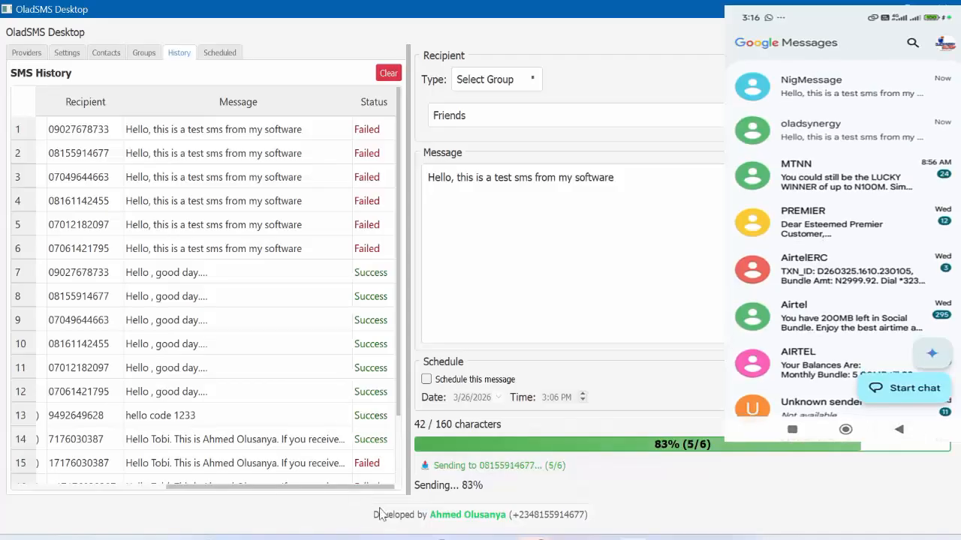
pyautogui.scroll(-1, 346, 436)
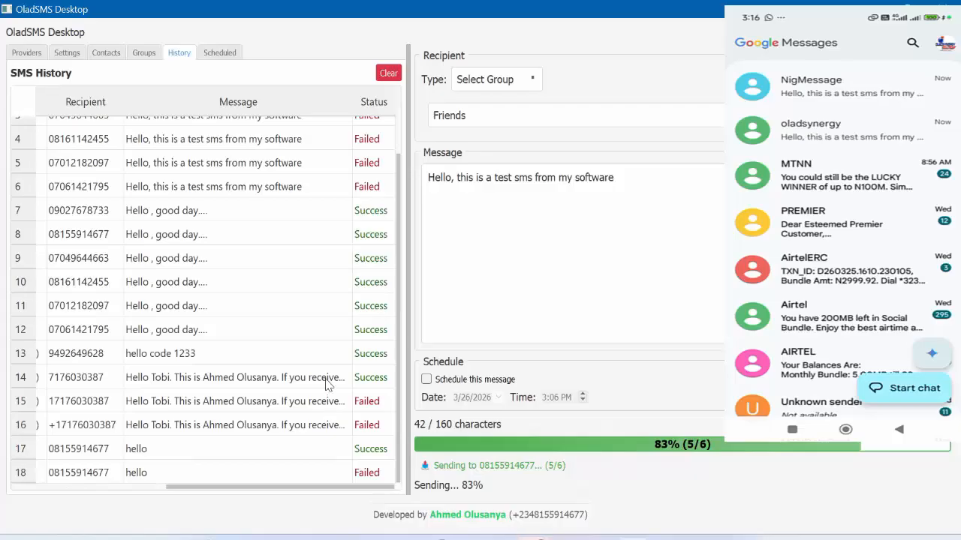
pyautogui.scroll(1, 327, 387)
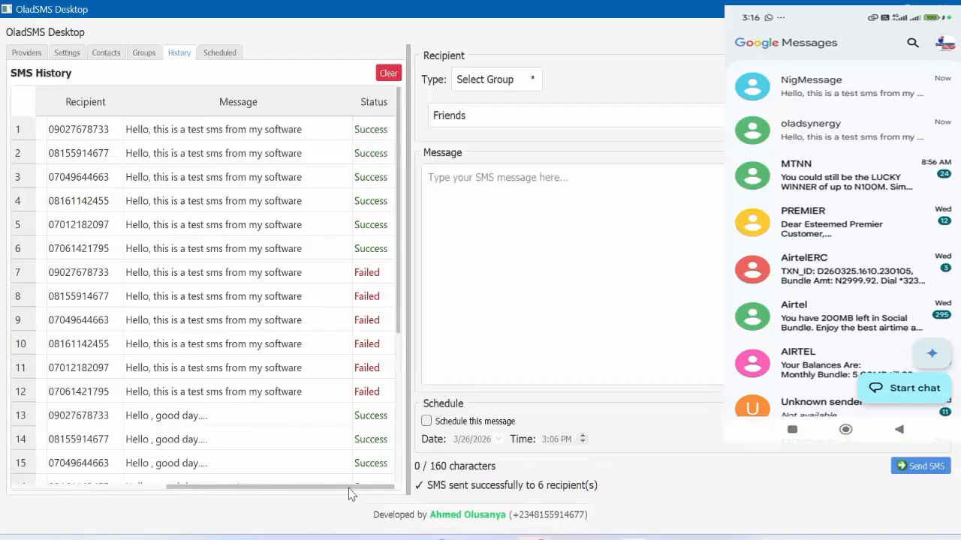
# - Review the SMS history's timestamps, providers and recipients along with the delivery status of every message
pyautogui.moveTo(286, 491); pyautogui.dragTo(120, 491)
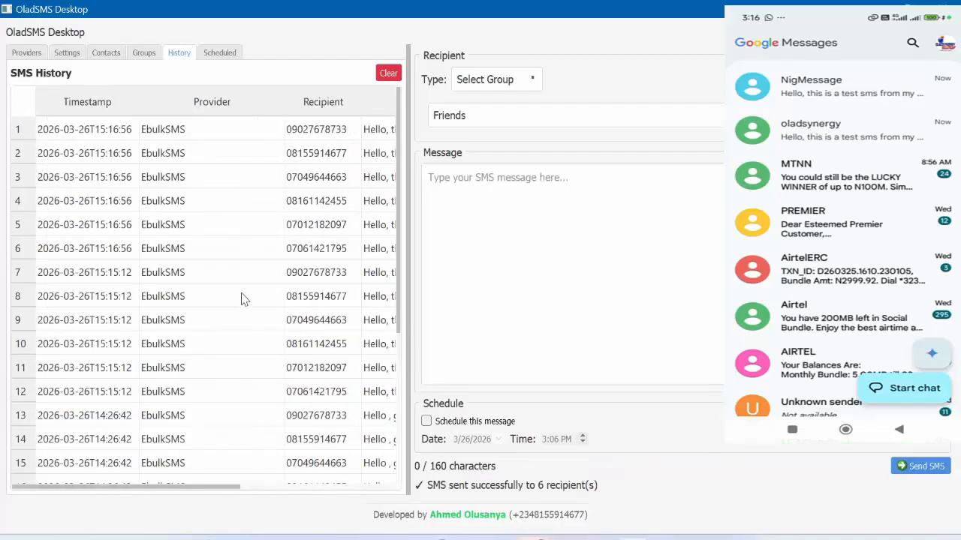
pyautogui.scroll(-2, 244, 298)
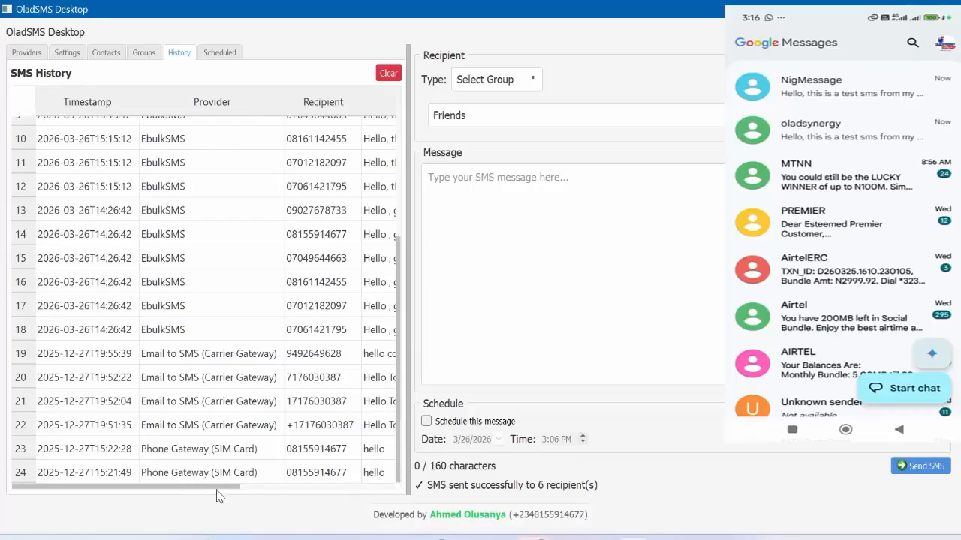
pyautogui.moveTo(203, 488); pyautogui.dragTo(335, 484)
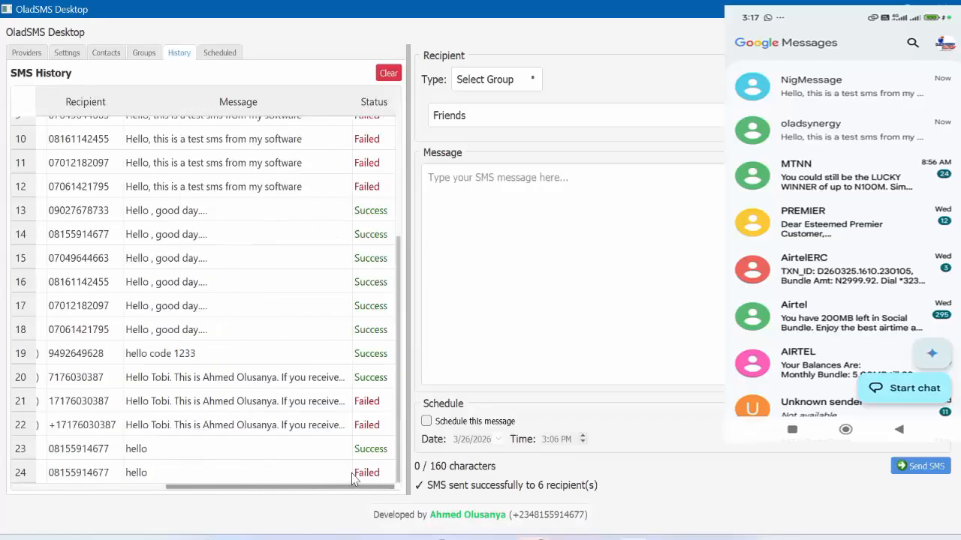
pyautogui.scroll(5, 330, 342)
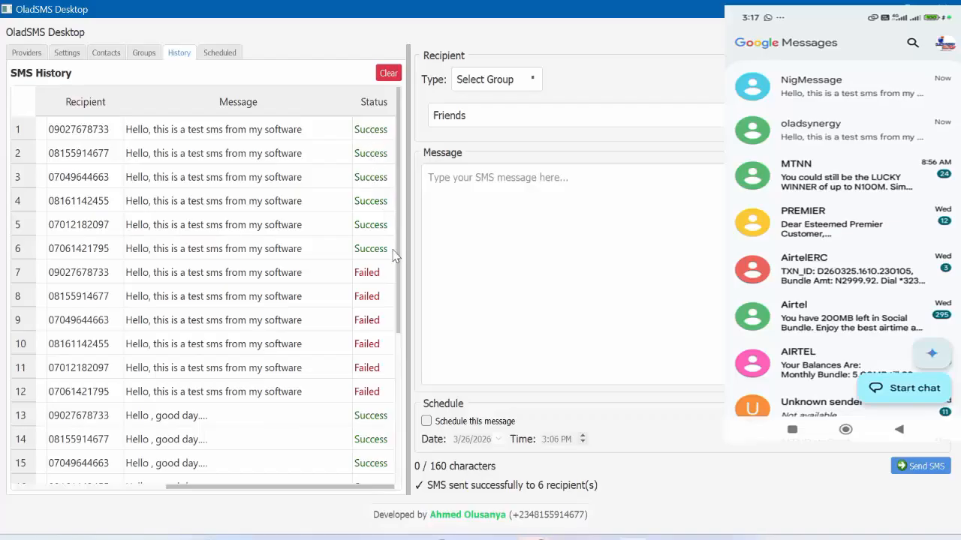
pyautogui.scroll(-2, 352, 247)
pyautogui.scroll(2, 352, 246)
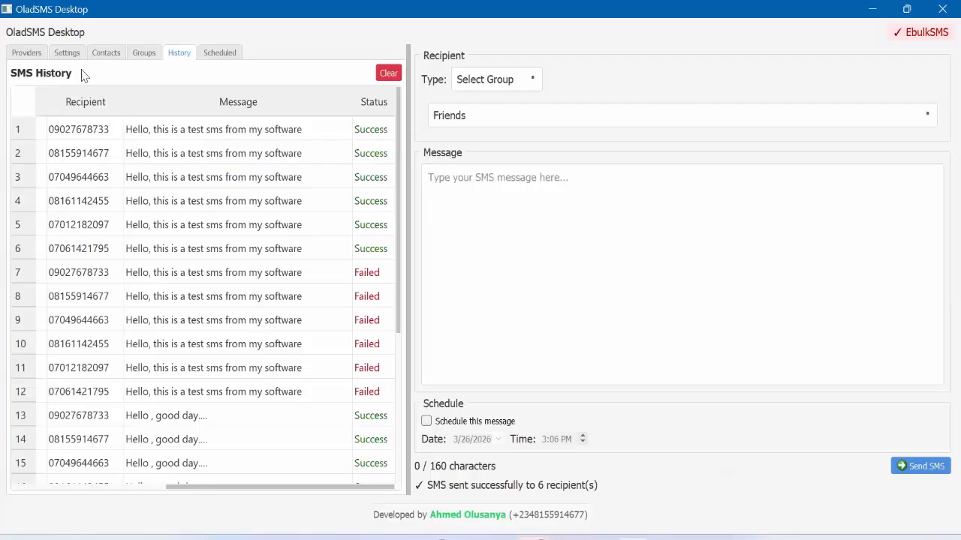
# - Select the Phone Gateway (SIM Card) provider from the Device (Phone) category and open its configuration
pyautogui.click(34, 54)
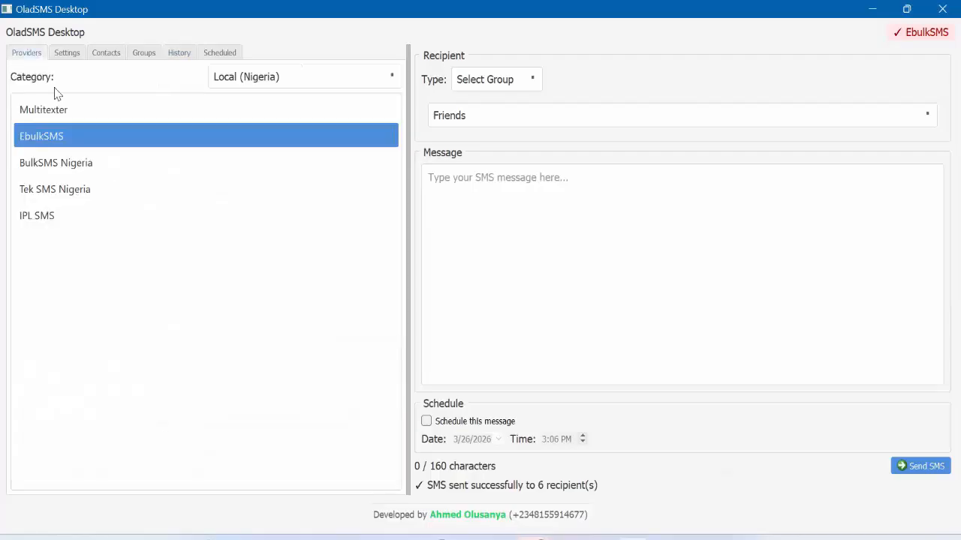
pyautogui.click(298, 85)
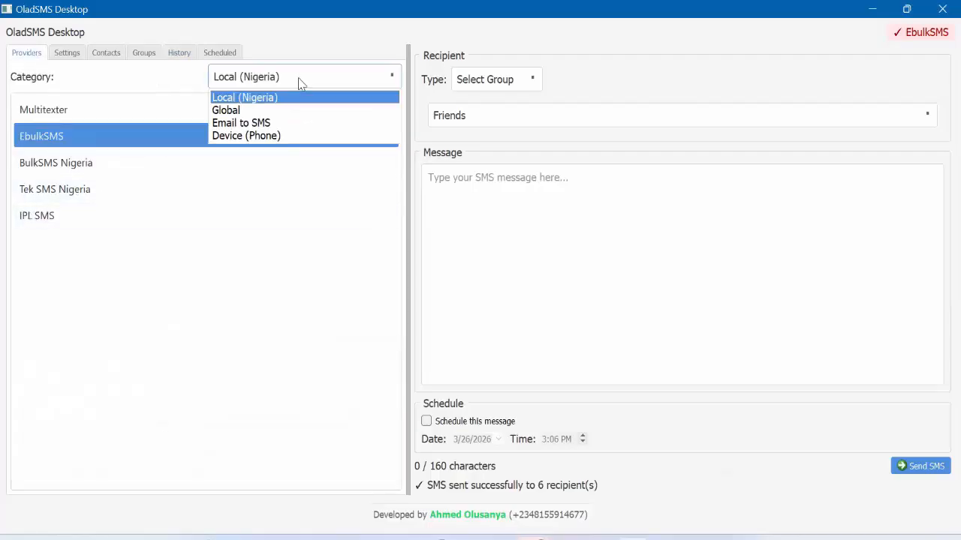
pyautogui.click(259, 139)
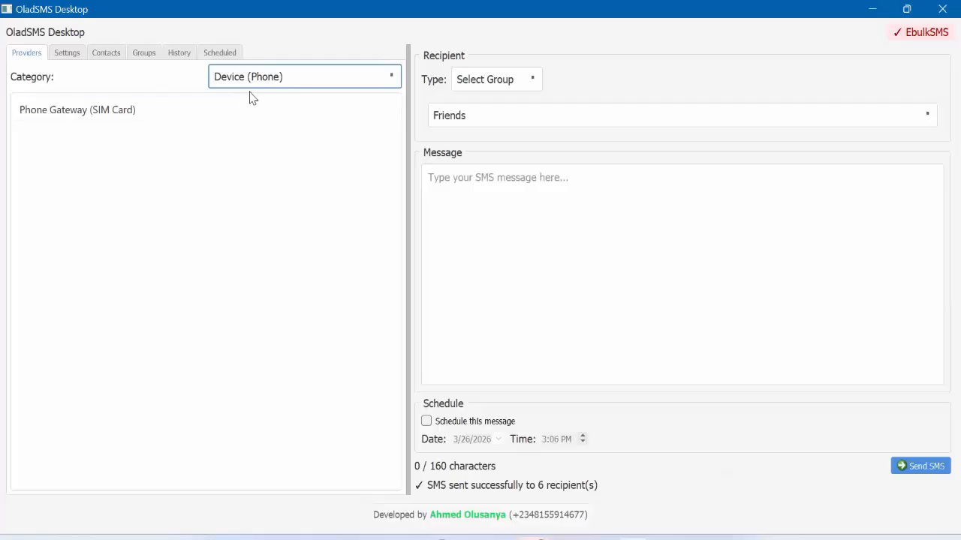
pyautogui.click(62, 116)
pyautogui.click(67, 55)
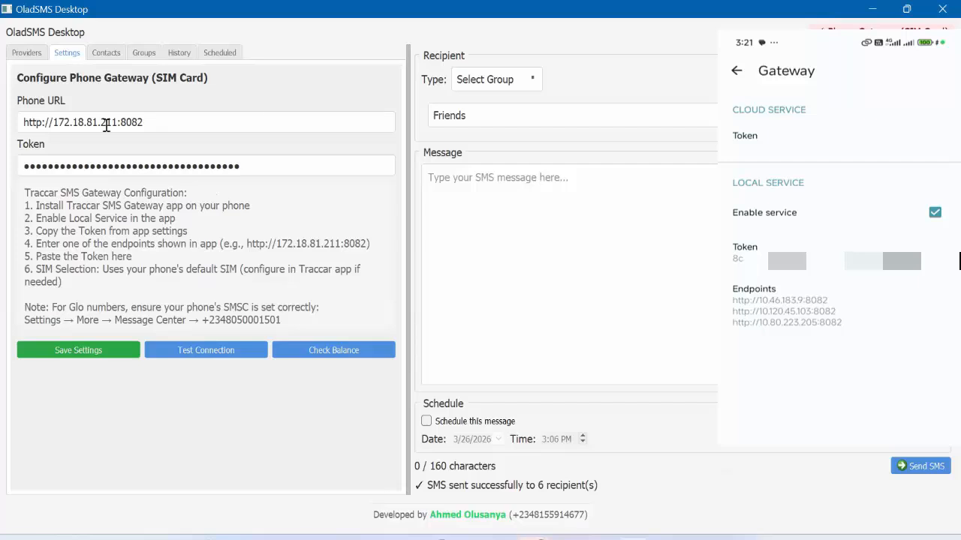
pyautogui.moveTo(58, 121); pyautogui.dragTo(118, 121)
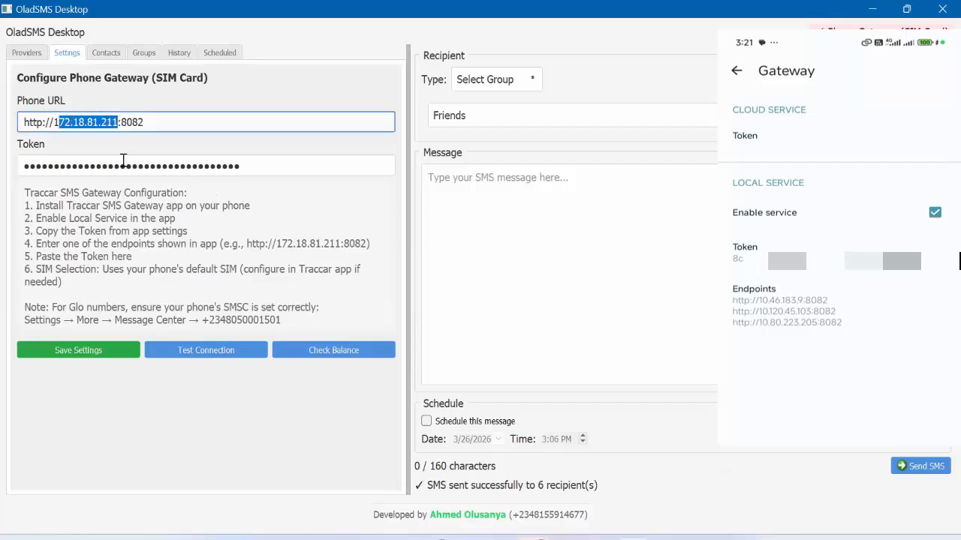
pyautogui.press('BackSpace')
pyautogui.write('0.')
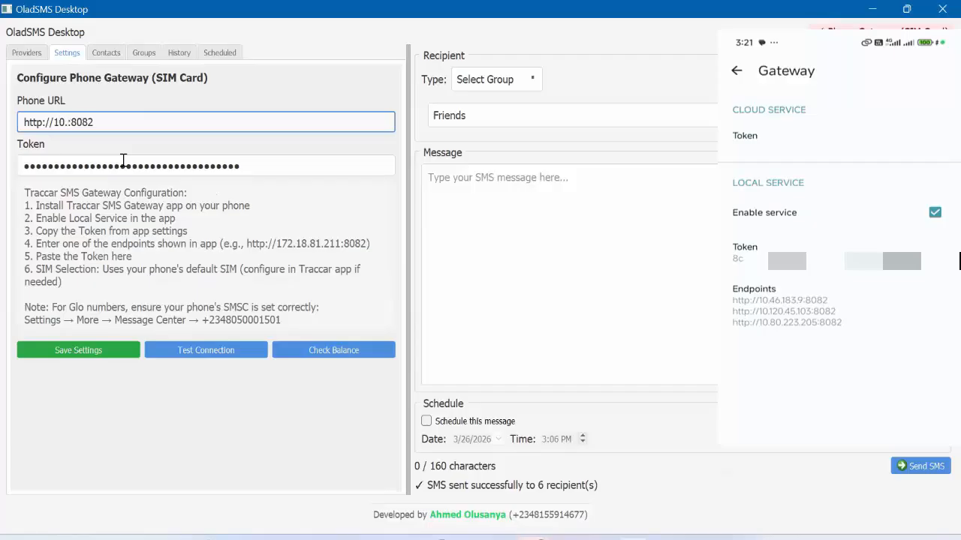
pyautogui.write('46.183.9')
pyautogui.click(93, 349)
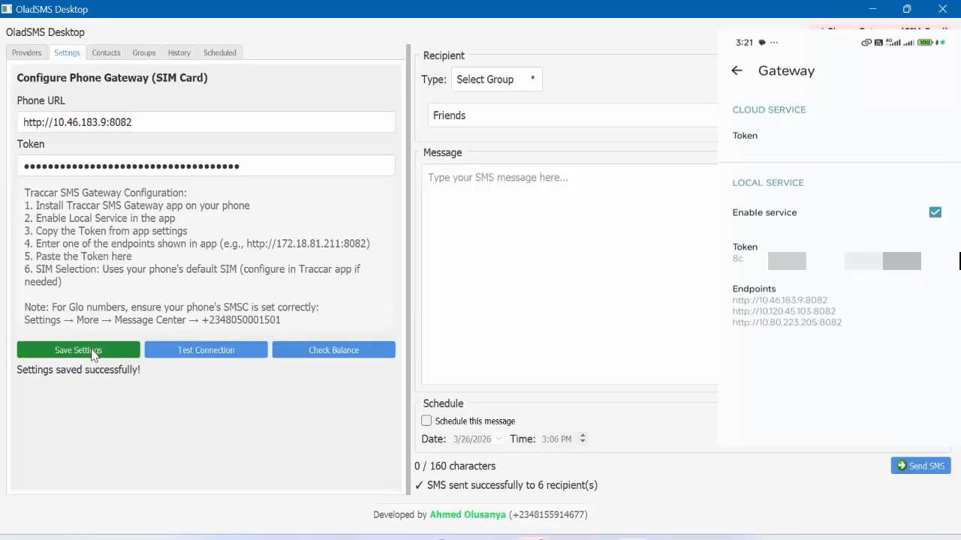
# - Test the phone gateway's connection and check its balance
pyautogui.click(207, 360)
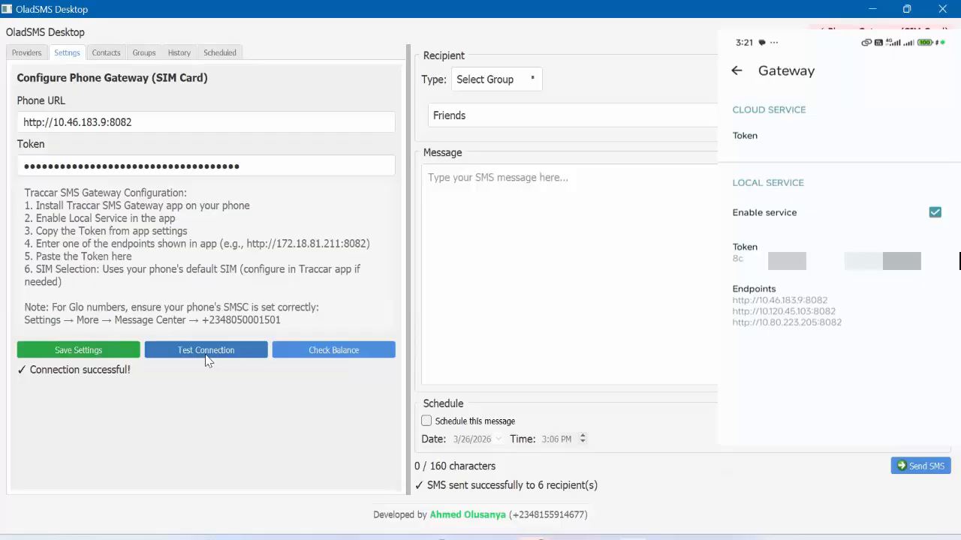
pyautogui.click(331, 357)
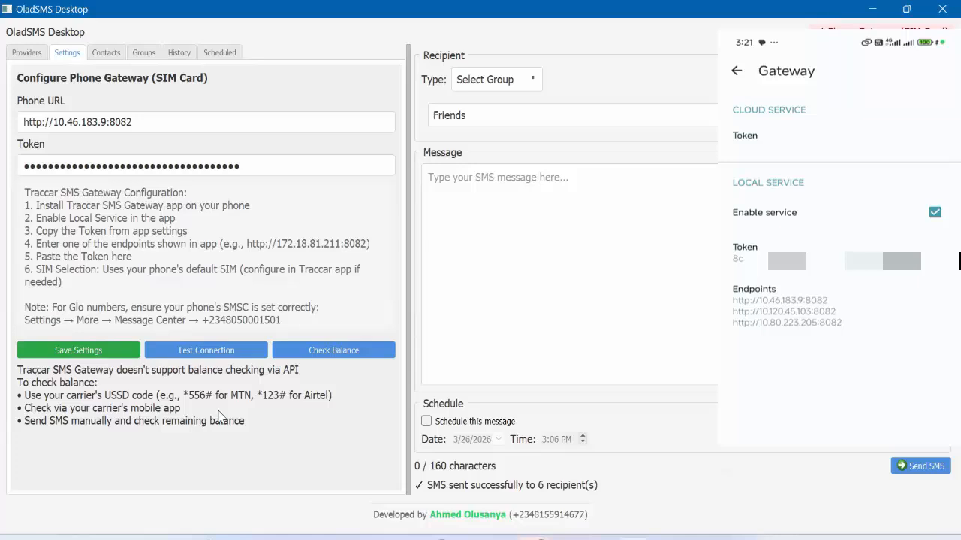
pyautogui.click(210, 356)
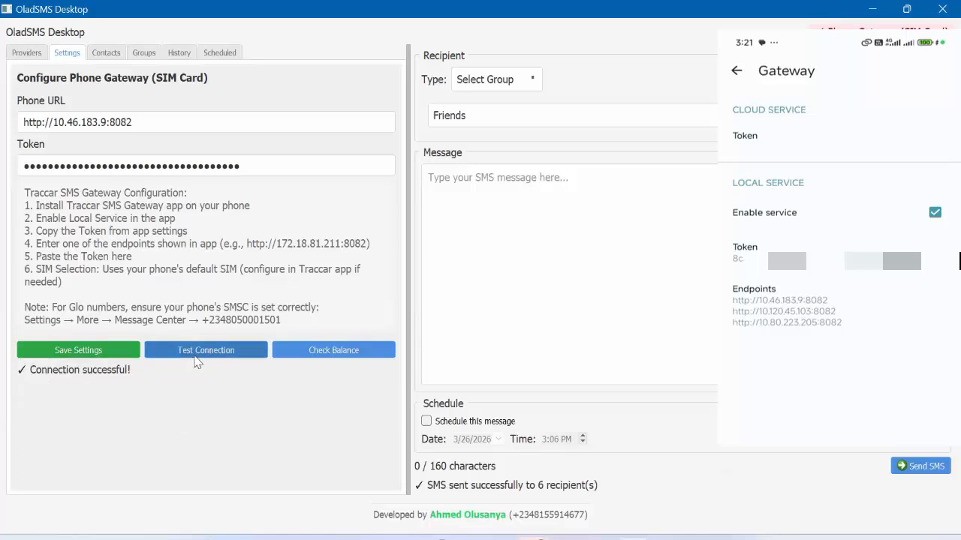
pyautogui.click(167, 124)
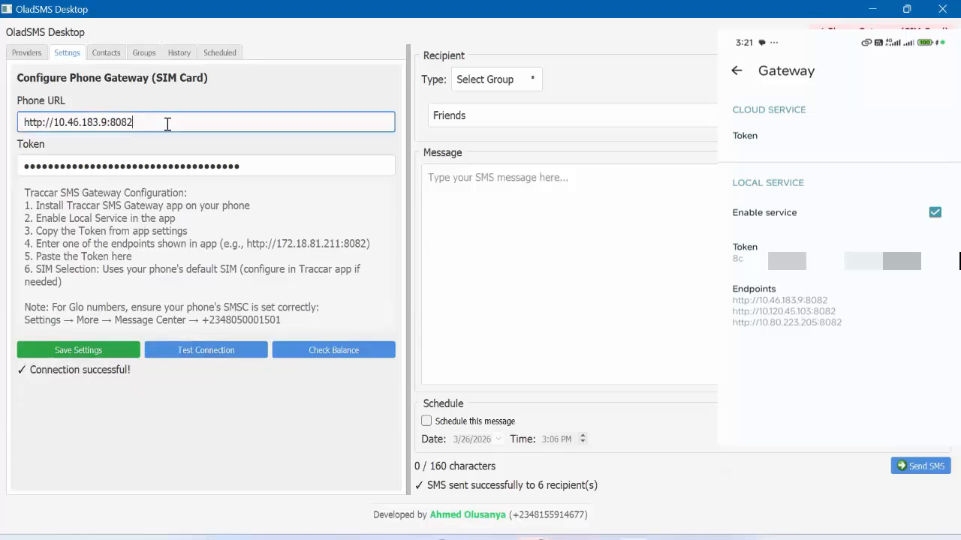
pyautogui.press('BackSpace')
pyautogui.click(117, 351)
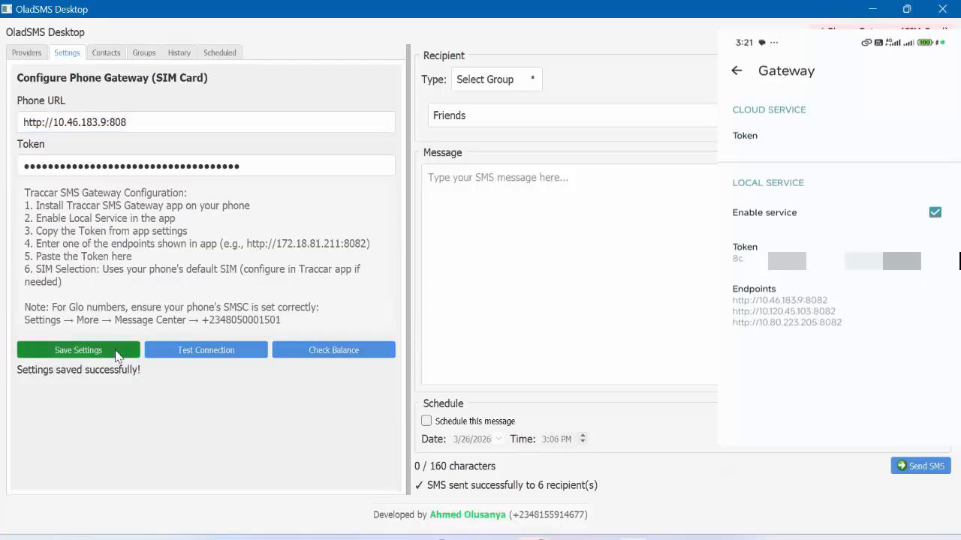
pyautogui.click(207, 354)
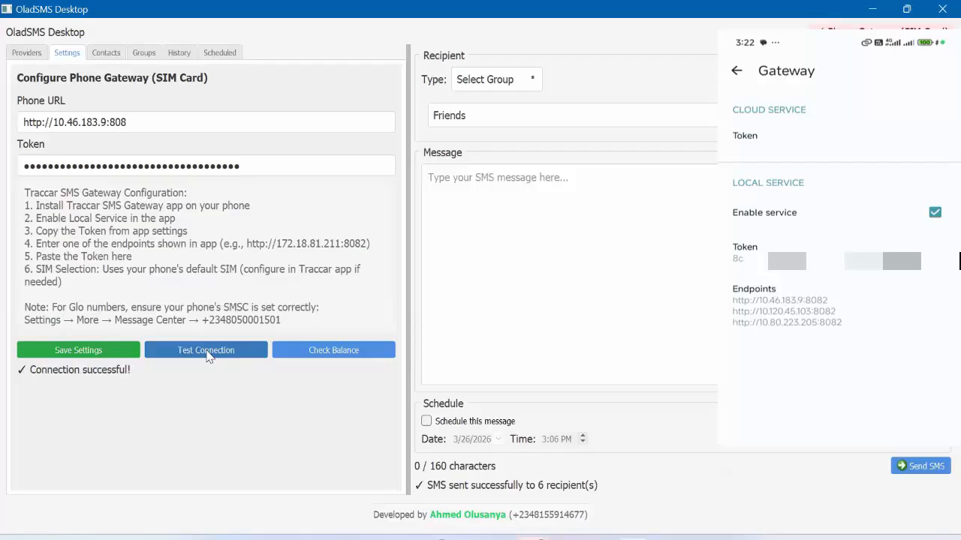
# - Restore the Phone URL's port to 8082, save the settings and retest the gateway connection
pyautogui.click(142, 122)
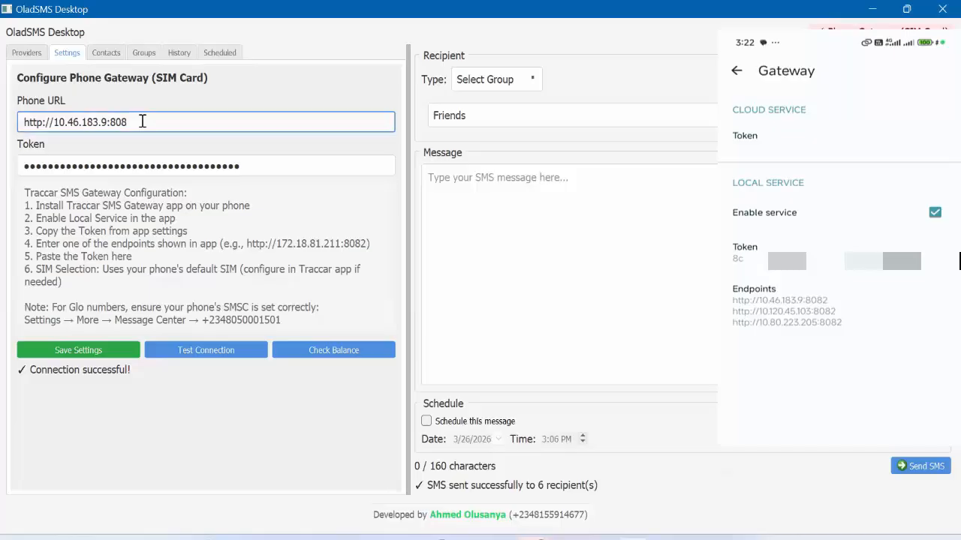
pyautogui.write('2')
pyautogui.click(92, 351)
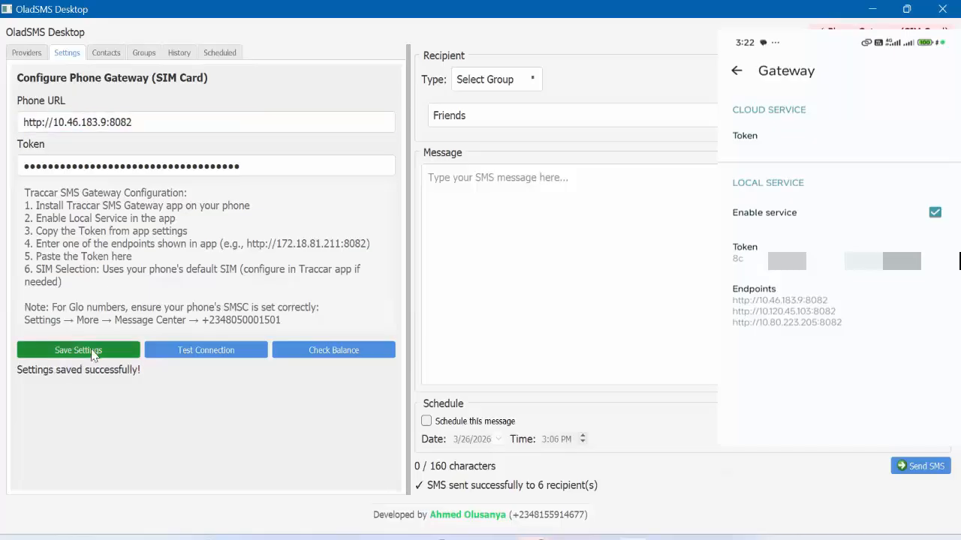
pyautogui.click(201, 357)
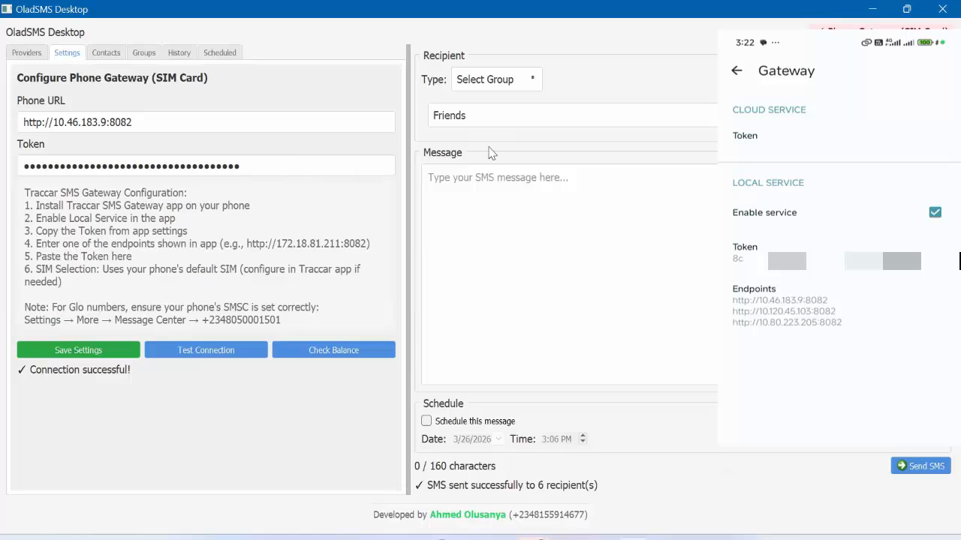
# - Switch the recipient type to Select Contact and choose the fourth saved contact as the recipient
pyautogui.click(493, 89)
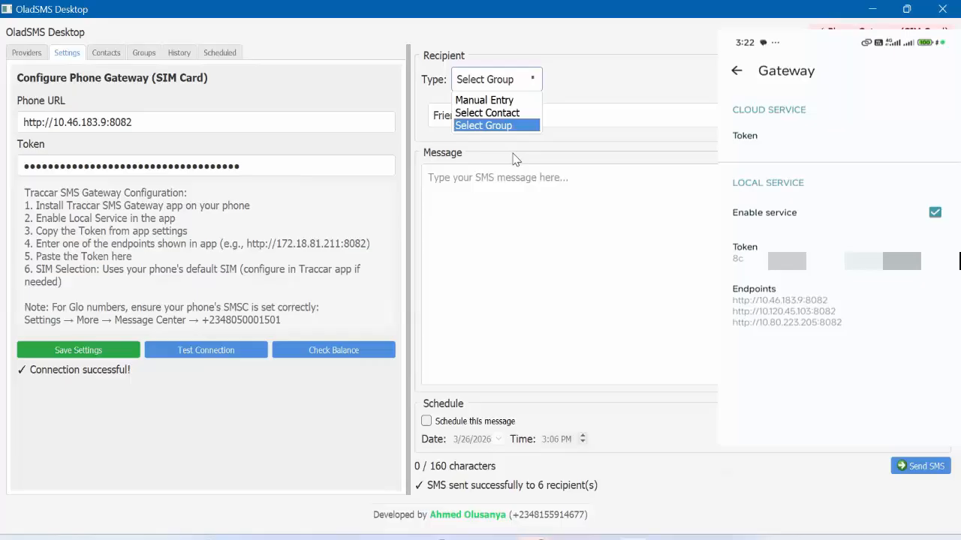
pyautogui.click(613, 97)
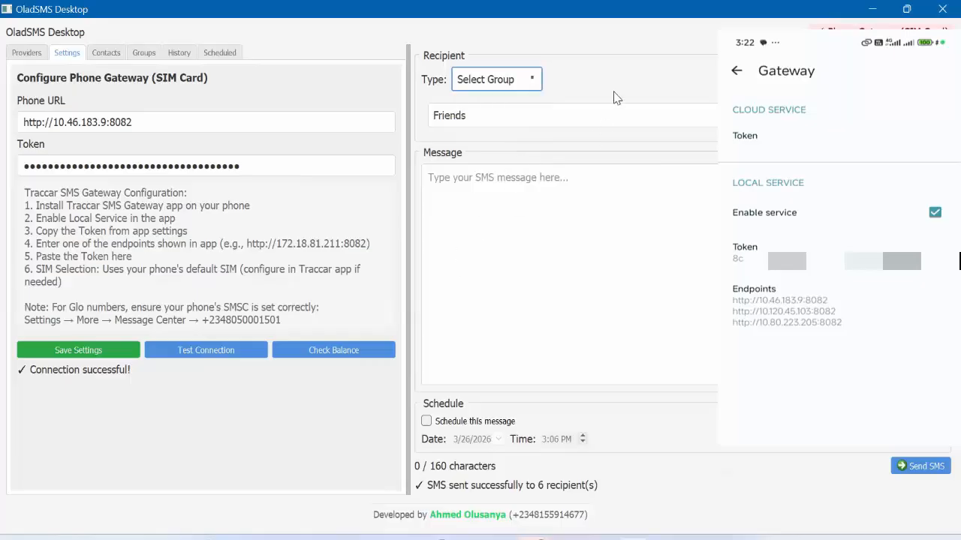
pyautogui.click(510, 82)
pyautogui.click(504, 112)
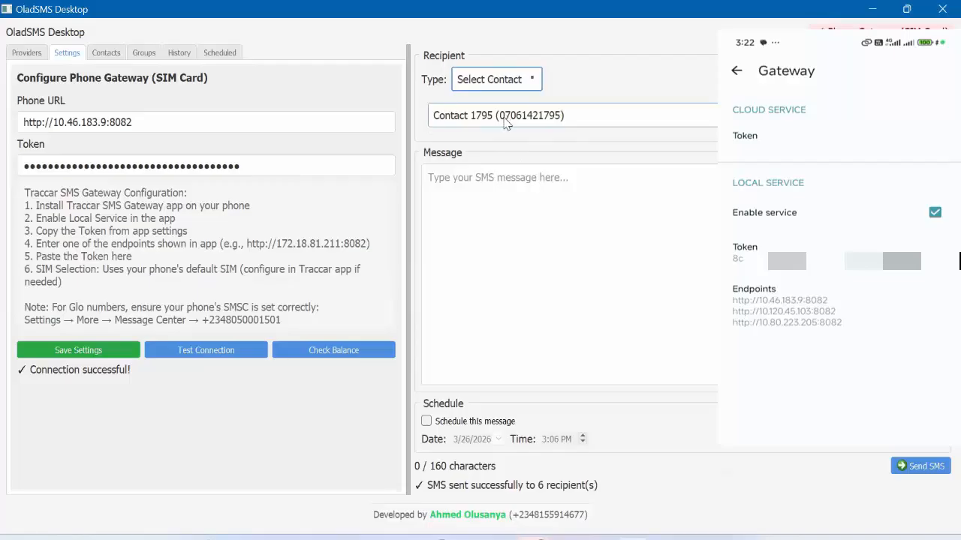
pyautogui.click(504, 118)
pyautogui.click(536, 204)
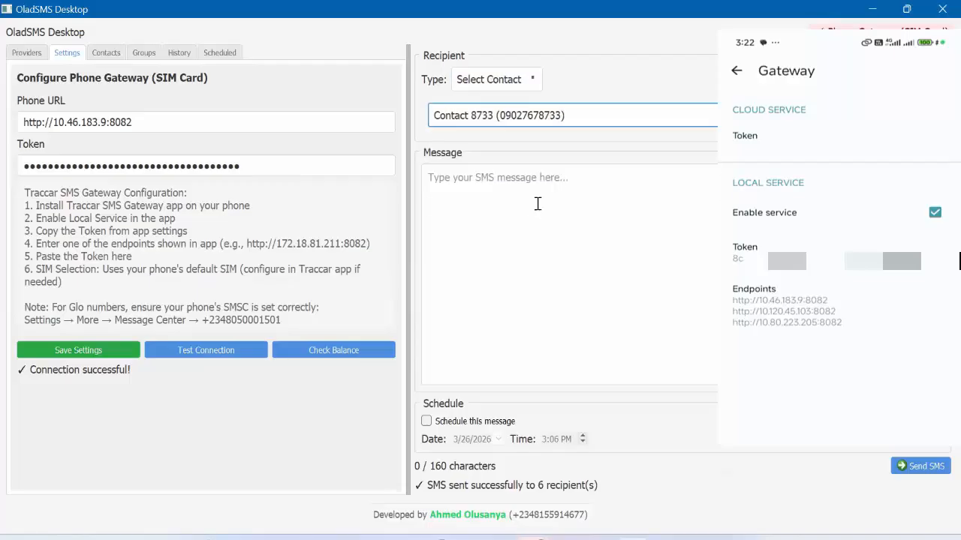
pyautogui.click(523, 116)
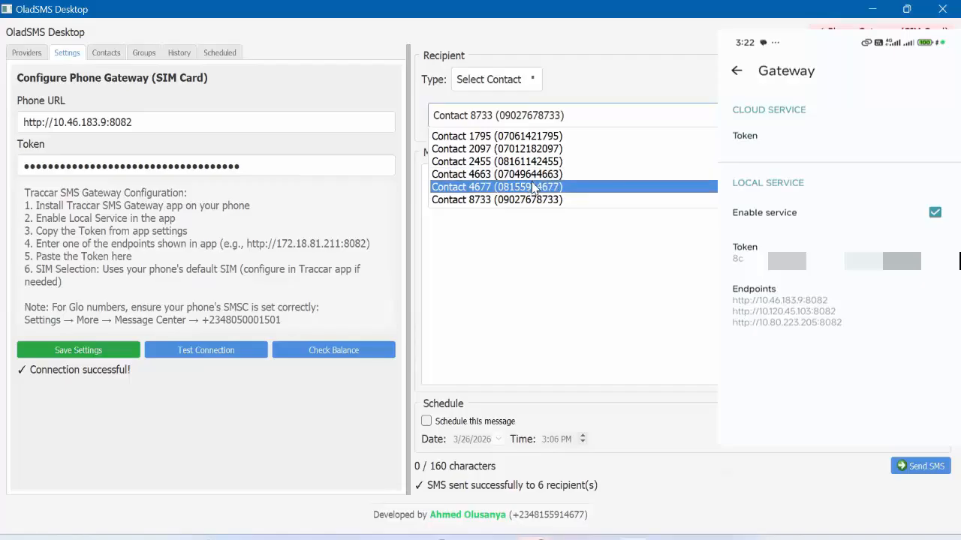
pyautogui.click(532, 178)
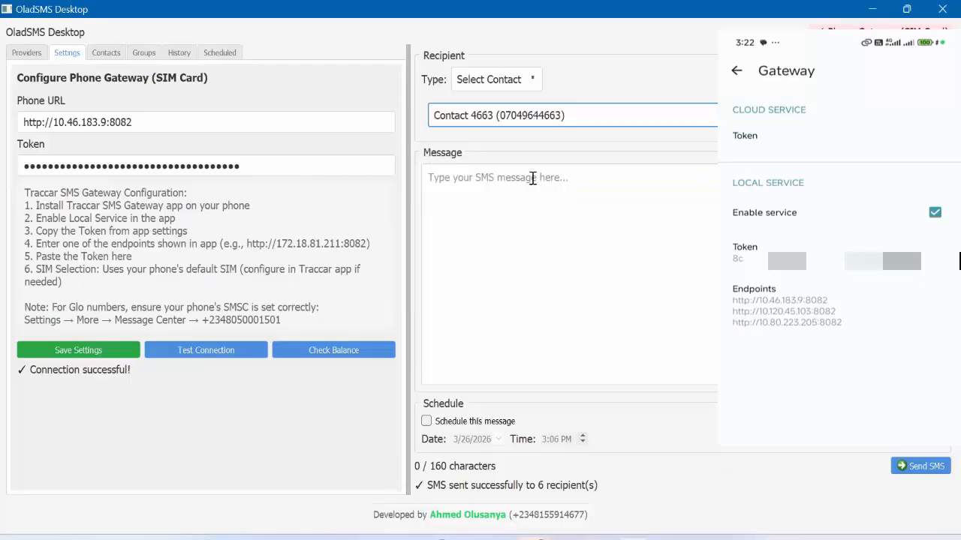
# - Write the message "hello, good day" and send it to the selected contact
pyautogui.click(524, 187)
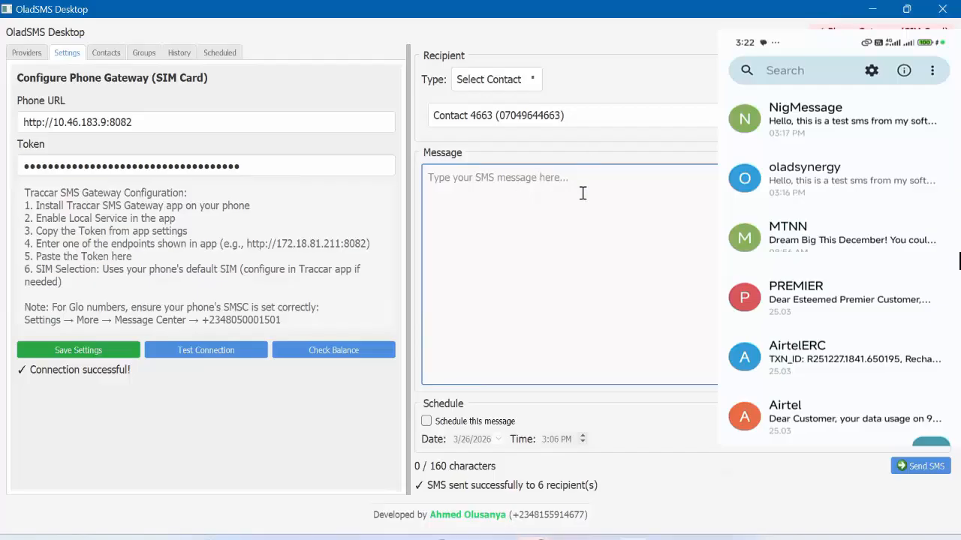
pyautogui.write('hell')
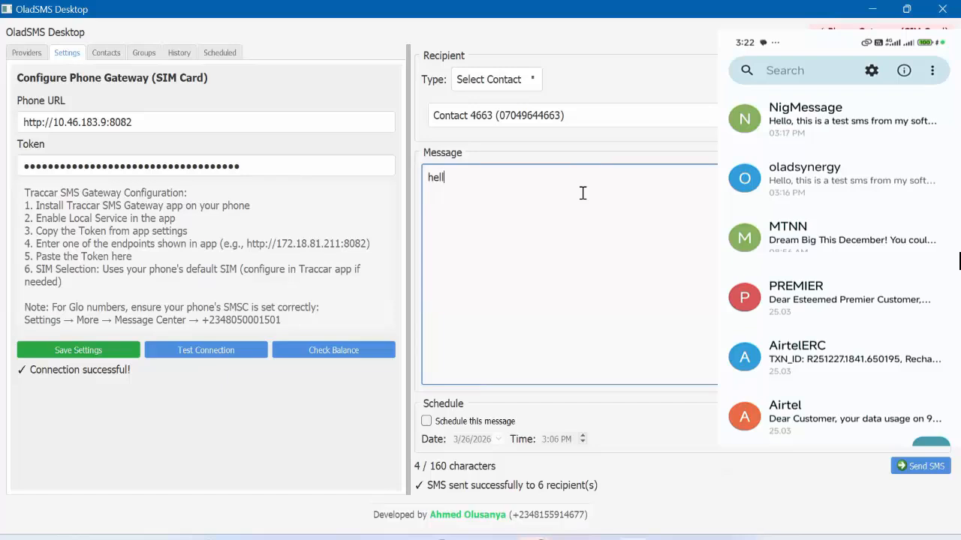
pyautogui.write('o, good')
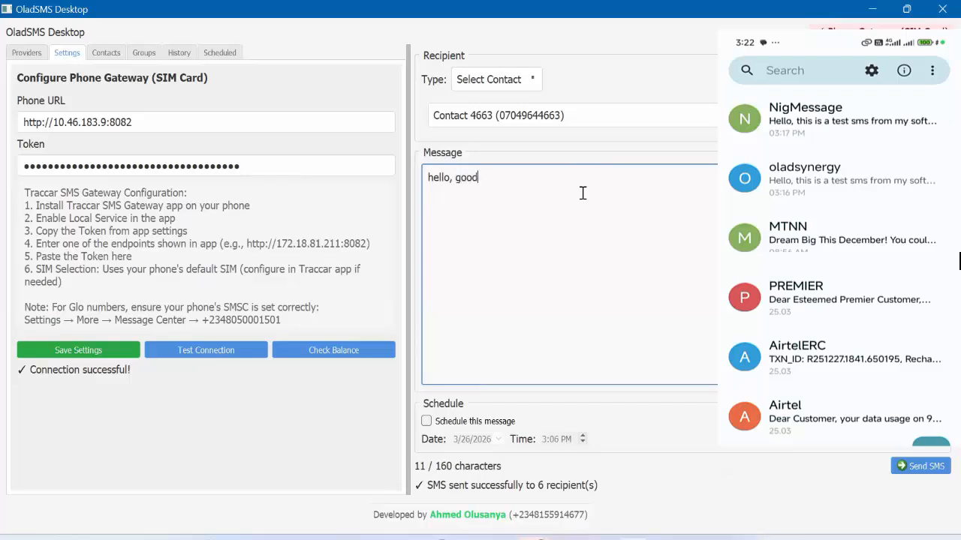
pyautogui.write(' day')
pyautogui.click(912, 467)
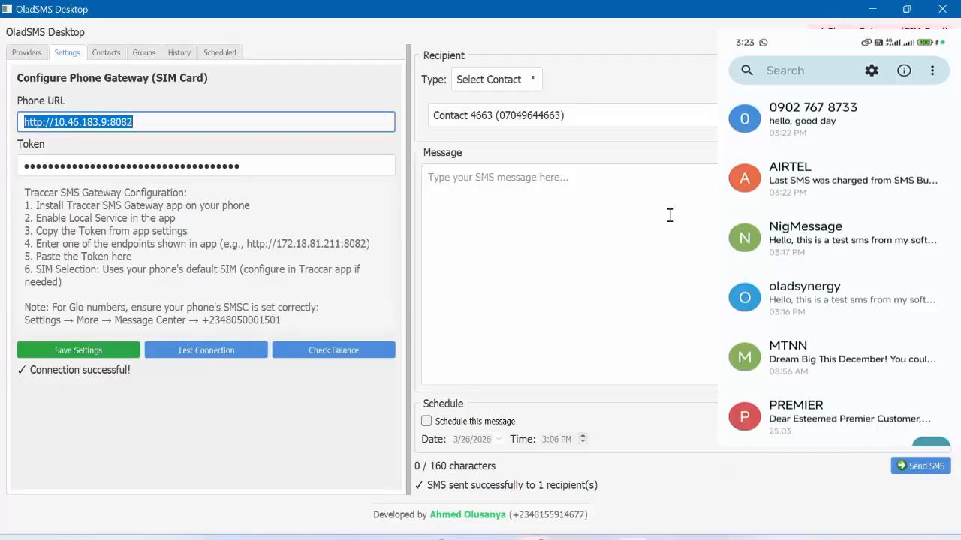
# - Write a message introducing the sender by first name, ending "I am a developer", and send it to the selected contact
pyautogui.click(545, 189)
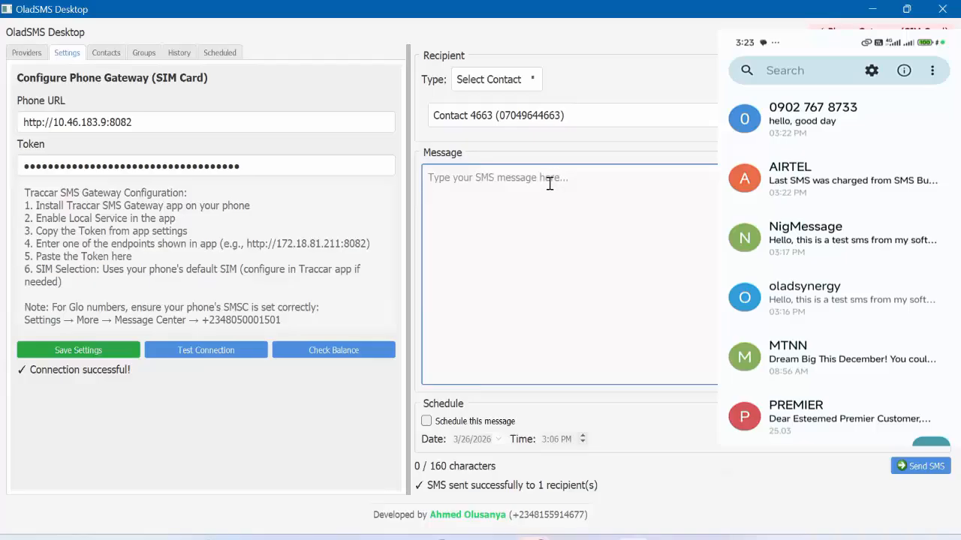
pyautogui.write('M')
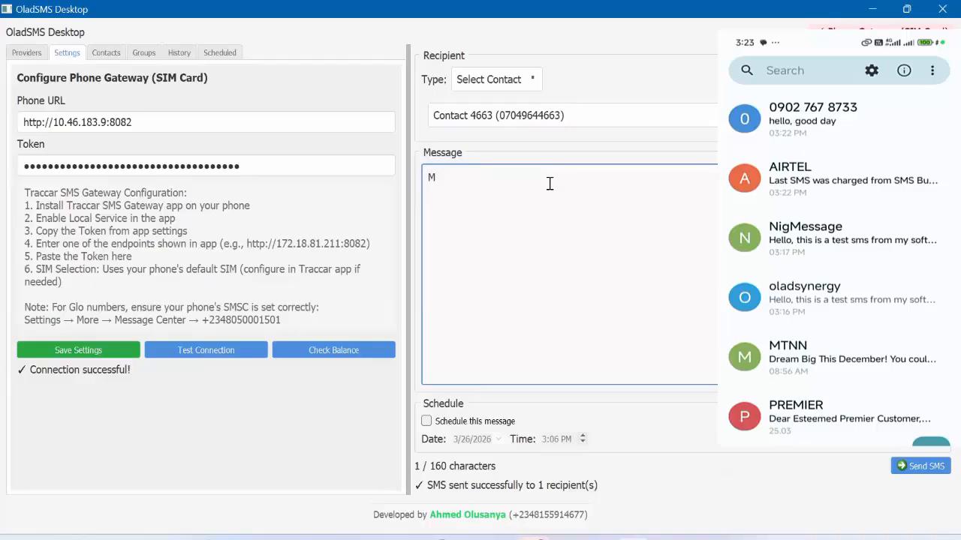
pyautogui.write('y name is Ahmed')
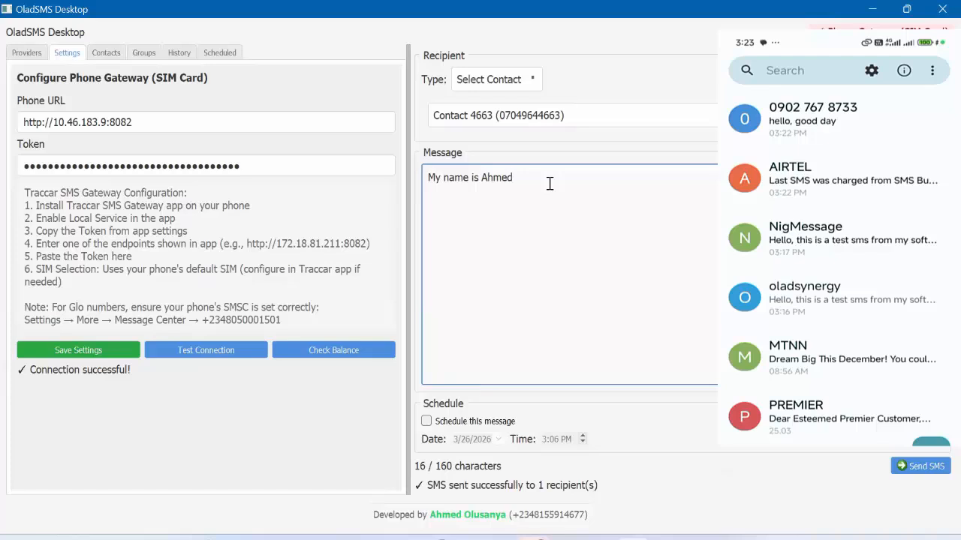
pyautogui.write('am a developer')
pyautogui.click(909, 467)
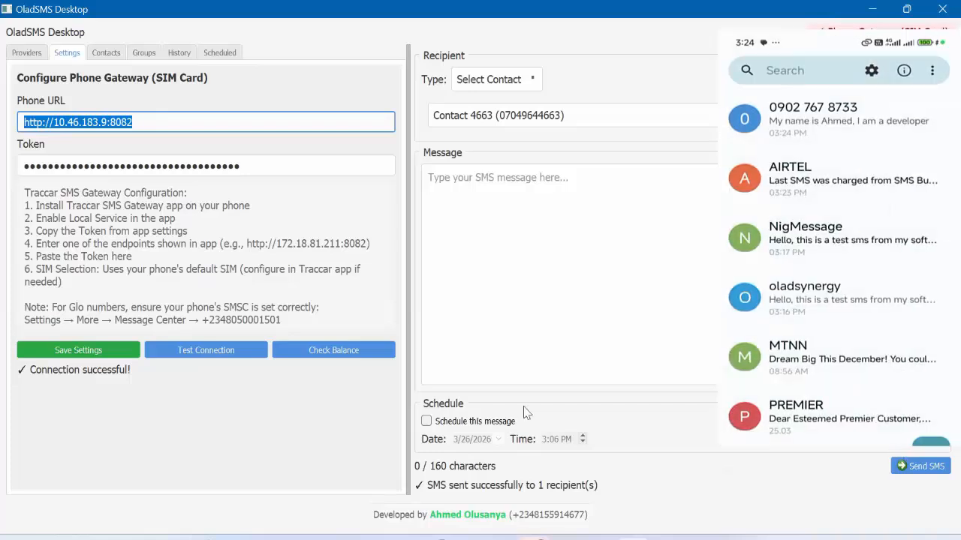
# - Check the SMS history for the status, timestamp and provider of the most recent messages
pyautogui.click(187, 55)
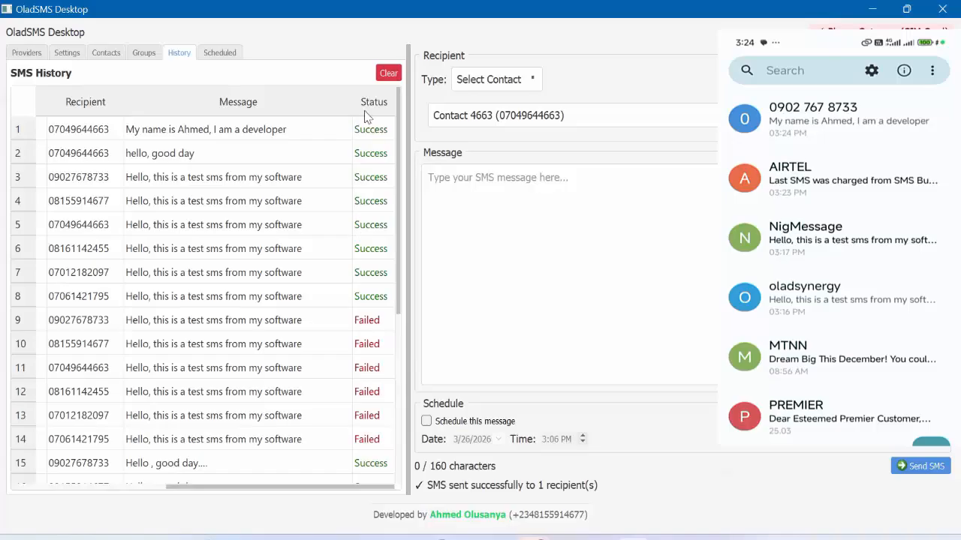
pyautogui.moveTo(284, 488); pyautogui.dragTo(91, 485)
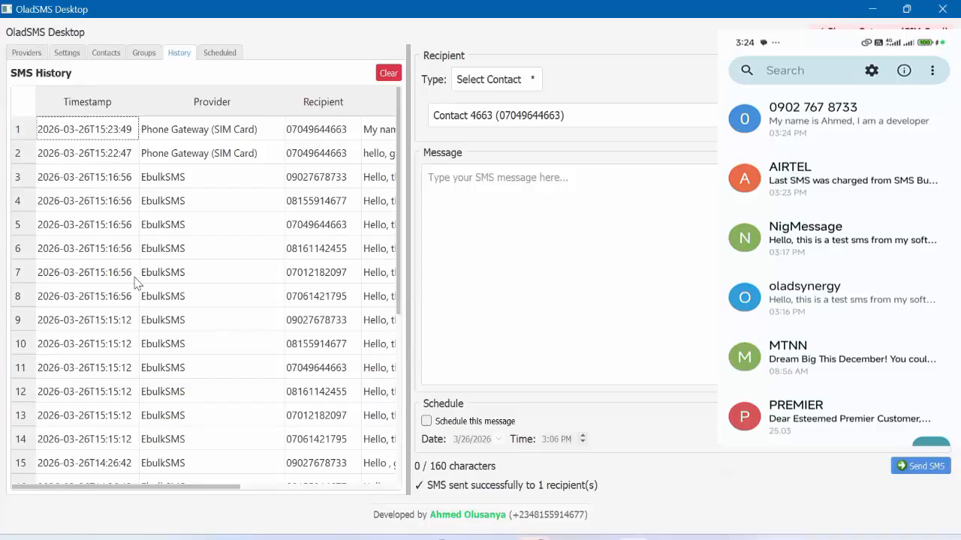
# - Switch the recipient type to Select Group with the Friends group as the recipient
pyautogui.click(515, 86)
pyautogui.click(503, 126)
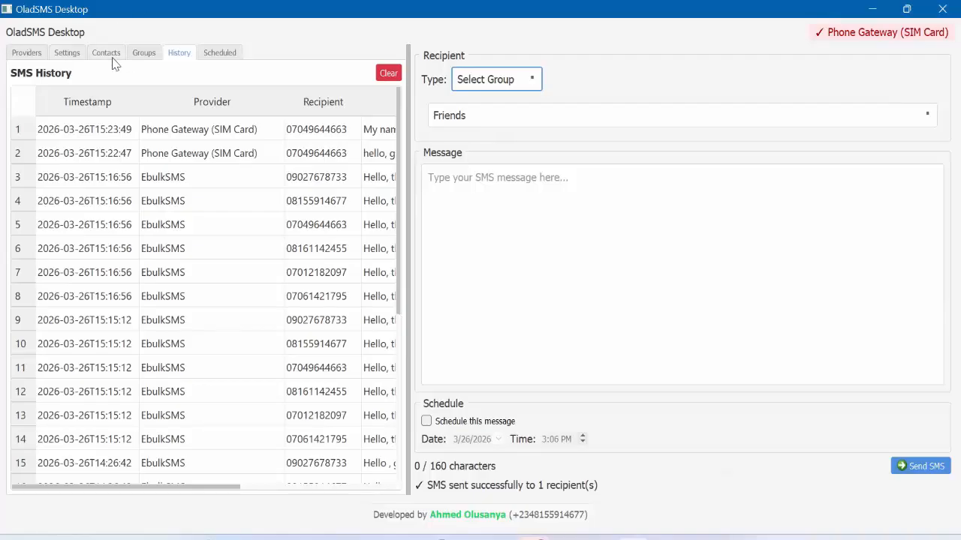
# - Change the provider category to Email to SMS and select Email to SMS (Carrier Gateway) as the active provider
pyautogui.click(27, 54)
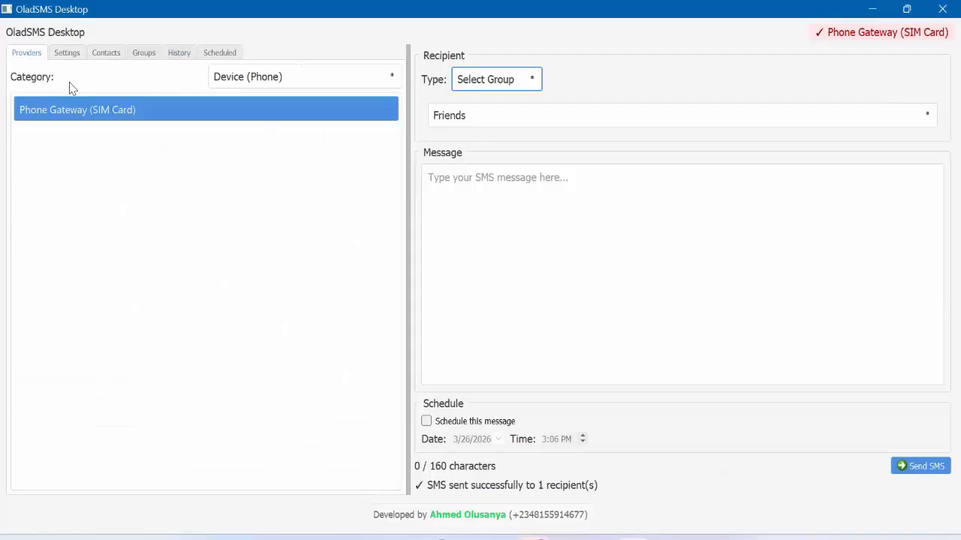
pyautogui.click(237, 78)
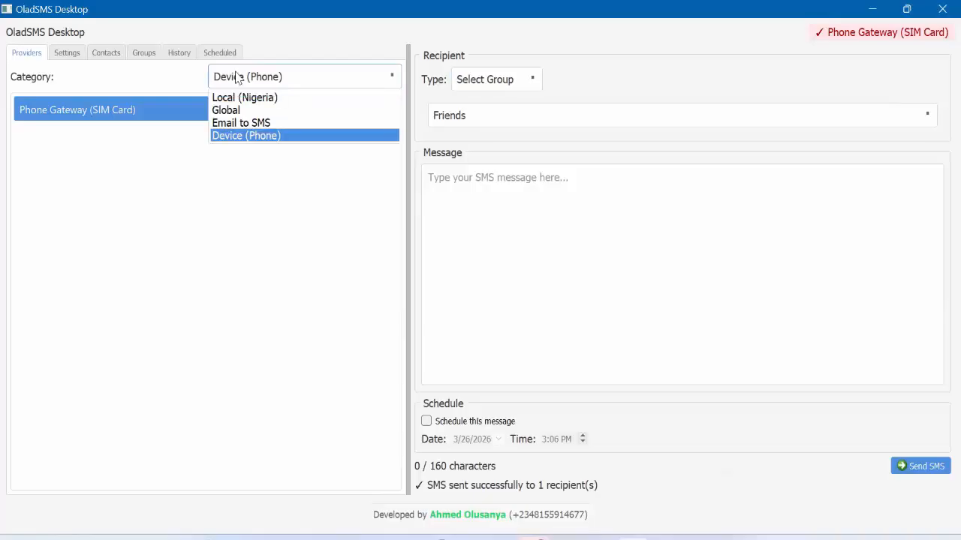
pyautogui.click(240, 123)
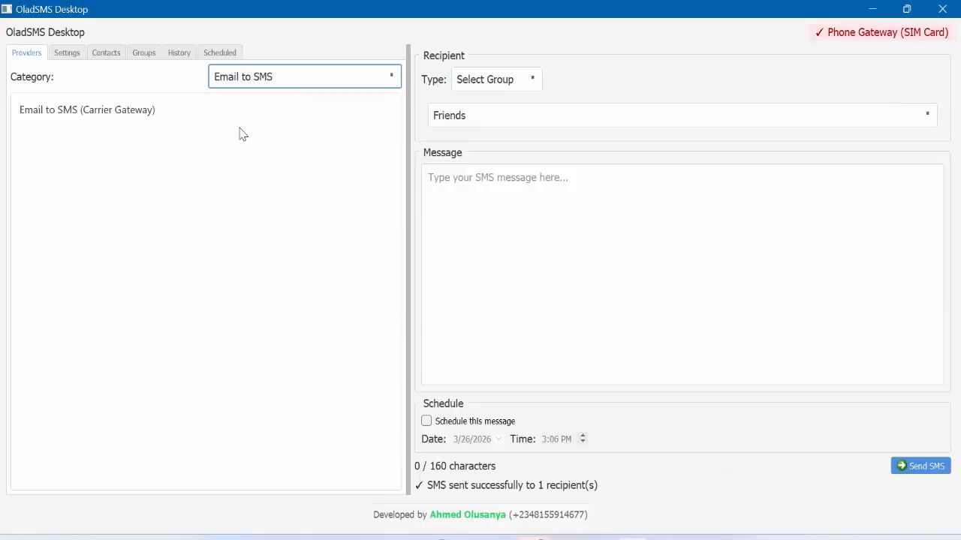
pyautogui.click(107, 121)
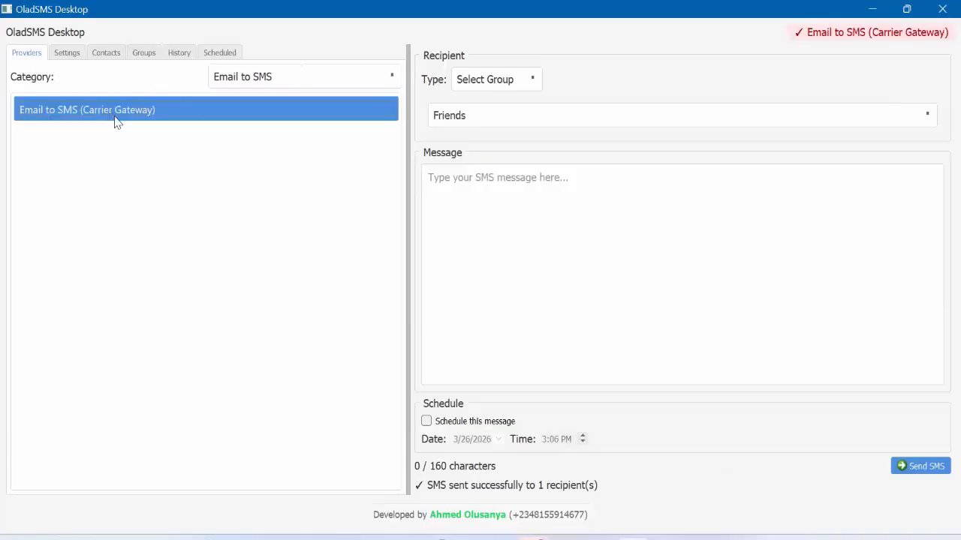
# - Save the existing SMTP settings of the Email to SMS (Carrier Gateway) provider and test its connection
pyautogui.click(67, 54)
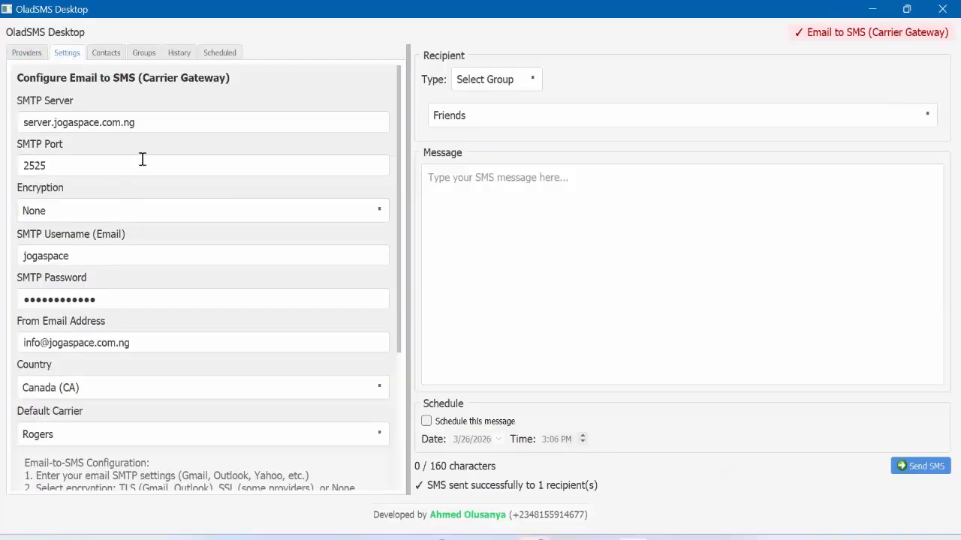
pyautogui.scroll(-6, 142, 159)
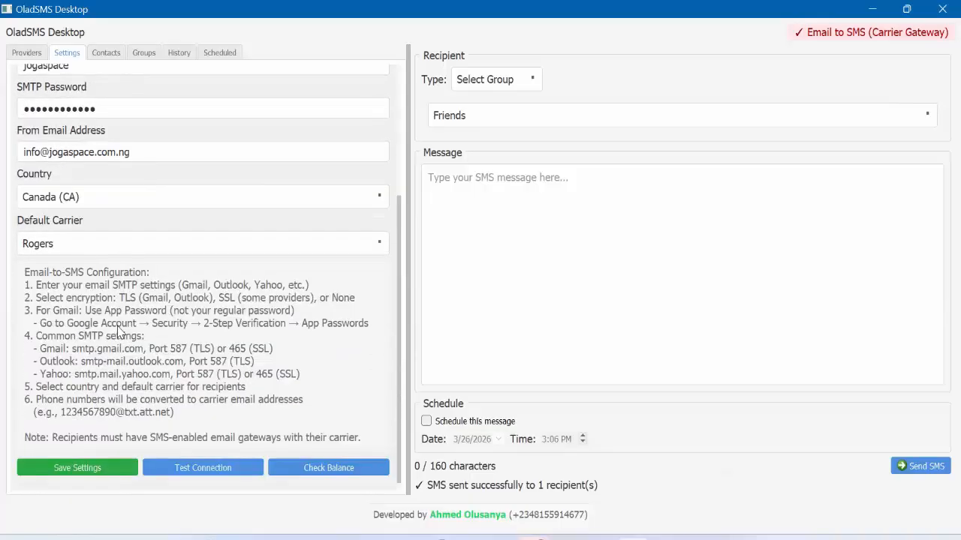
pyautogui.scroll(-1, 120, 330)
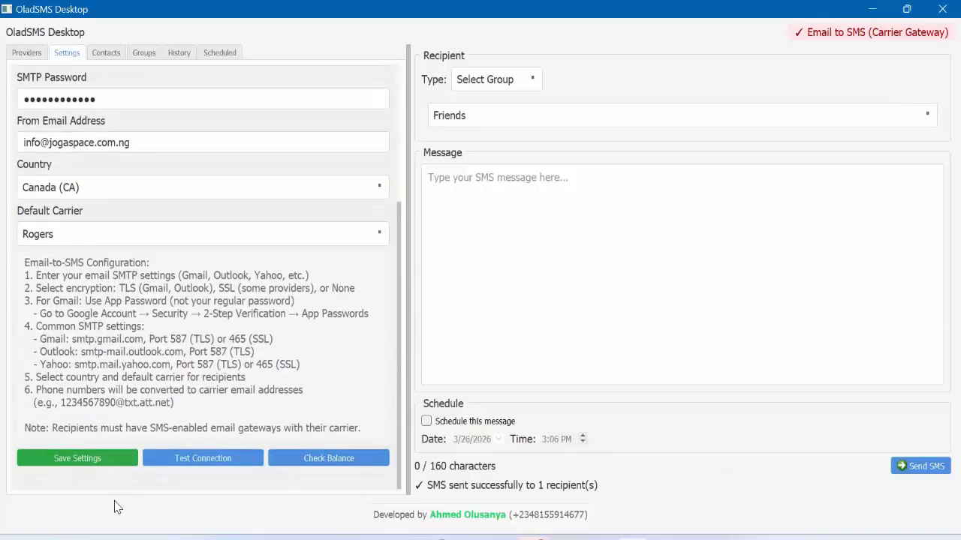
pyautogui.click(102, 463)
pyautogui.click(220, 464)
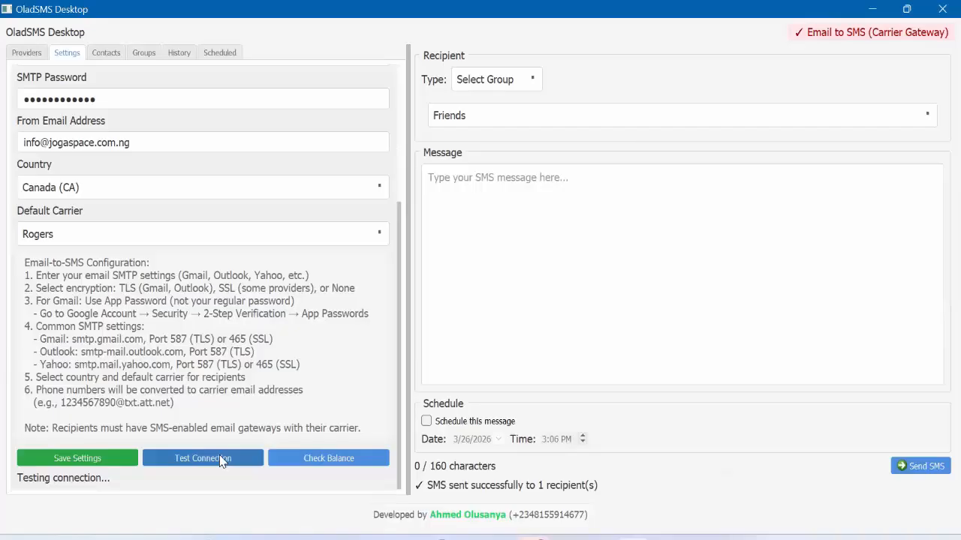
# - Set the Email to SMS country to United States (US) and the default carrier to Cricket
pyautogui.scroll(2, 189, 334)
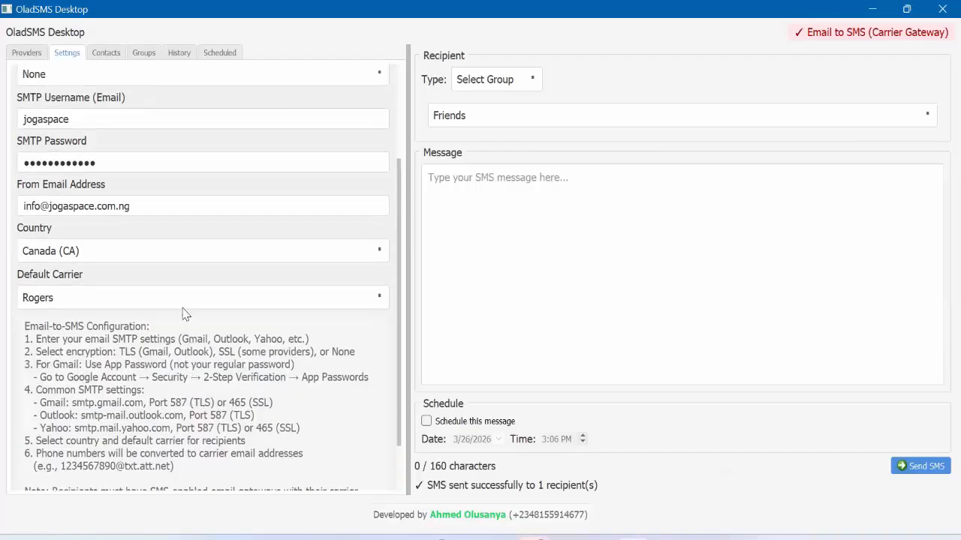
pyautogui.click(109, 259)
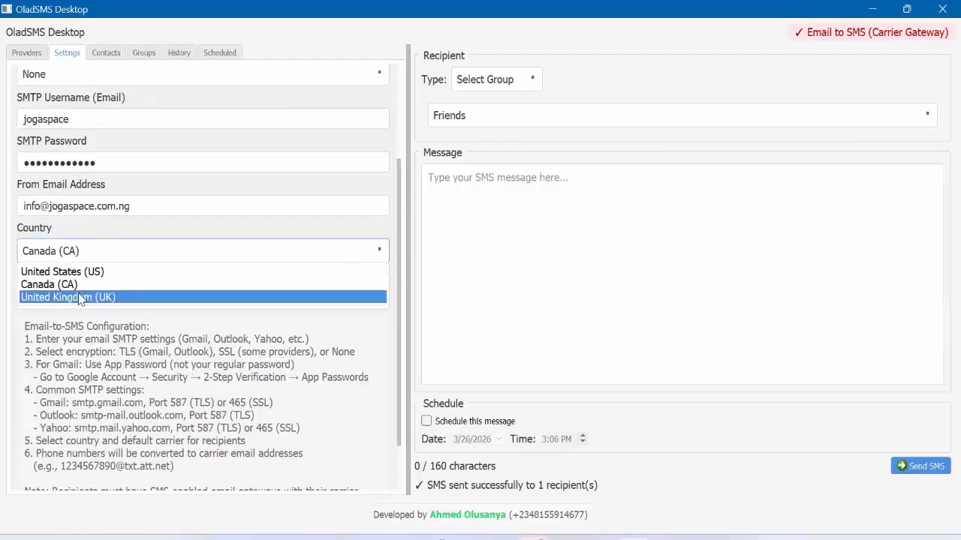
pyautogui.click(76, 273)
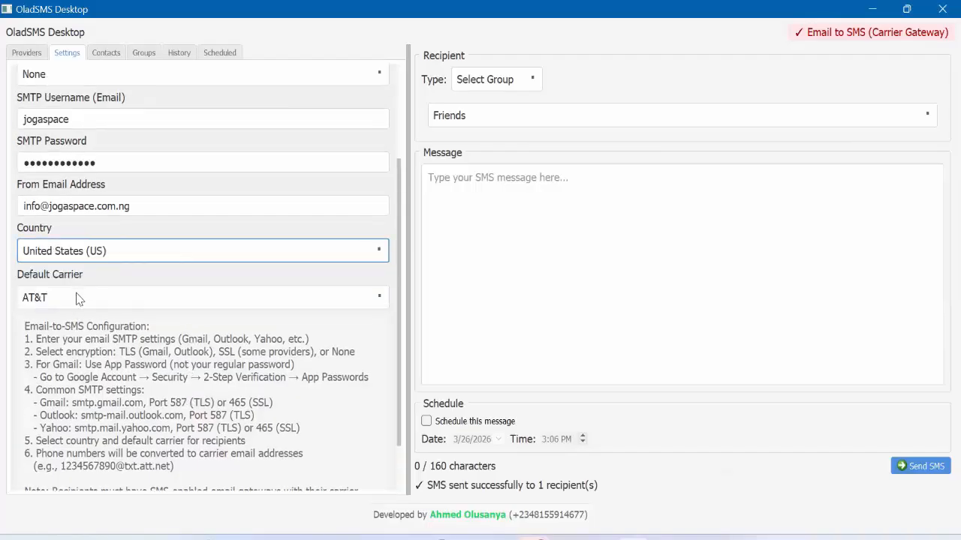
pyautogui.click(78, 298)
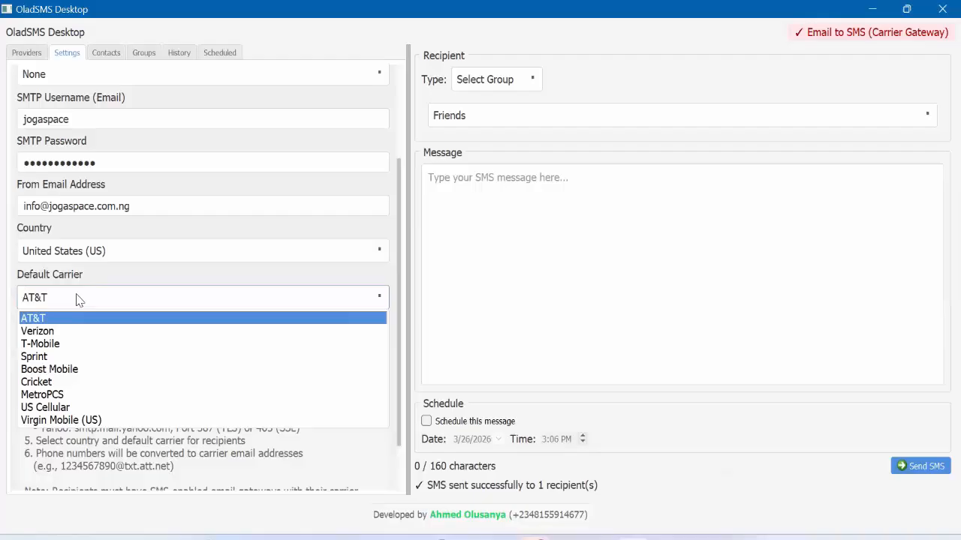
pyautogui.click(76, 333)
pyautogui.scroll(-4, 109, 302)
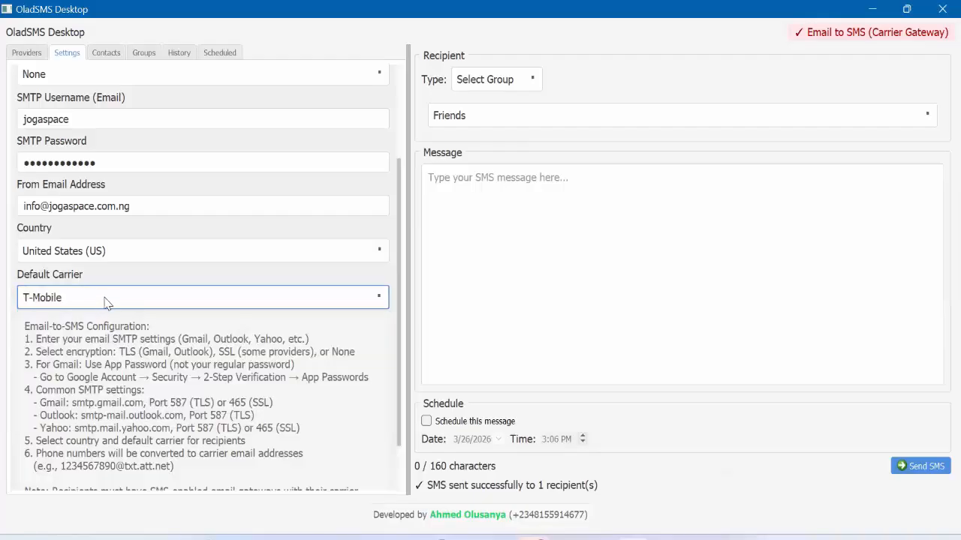
pyautogui.scroll(-2, 376, 342)
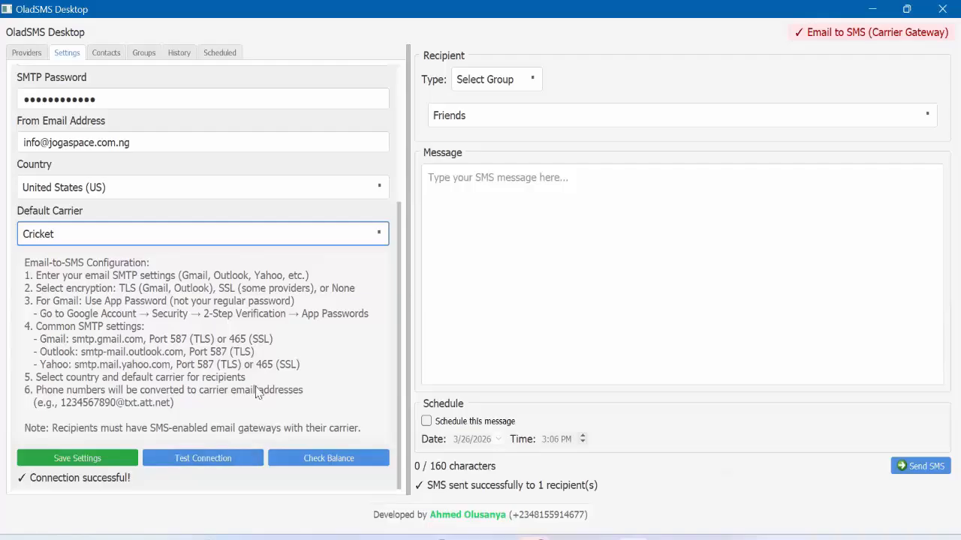
# - Set the Email to SMS encryption to SSL and return to the provider list
pyautogui.scroll(2, 286, 338)
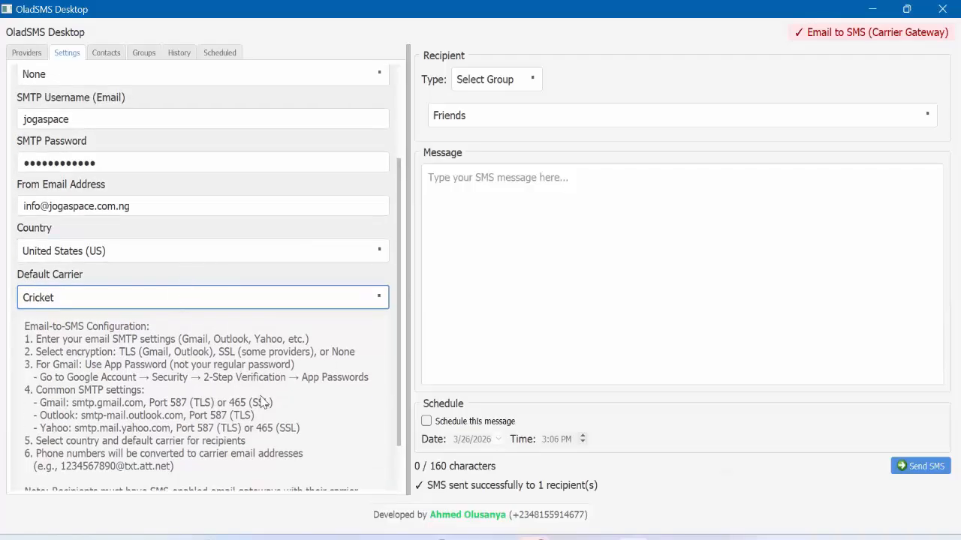
pyautogui.scroll(-2, 283, 404)
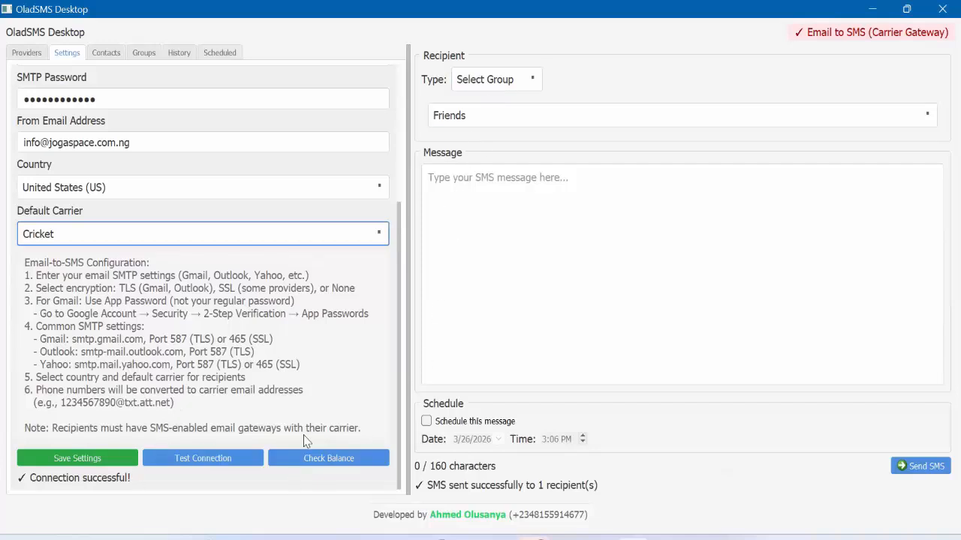
pyautogui.scroll(5, 238, 261)
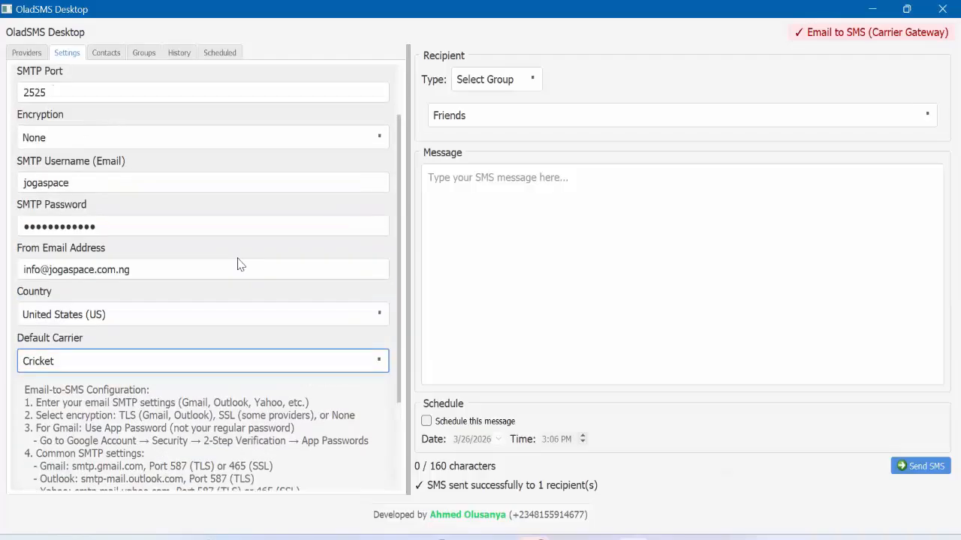
pyautogui.scroll(1, 117, 246)
pyautogui.scroll(-2, 78, 197)
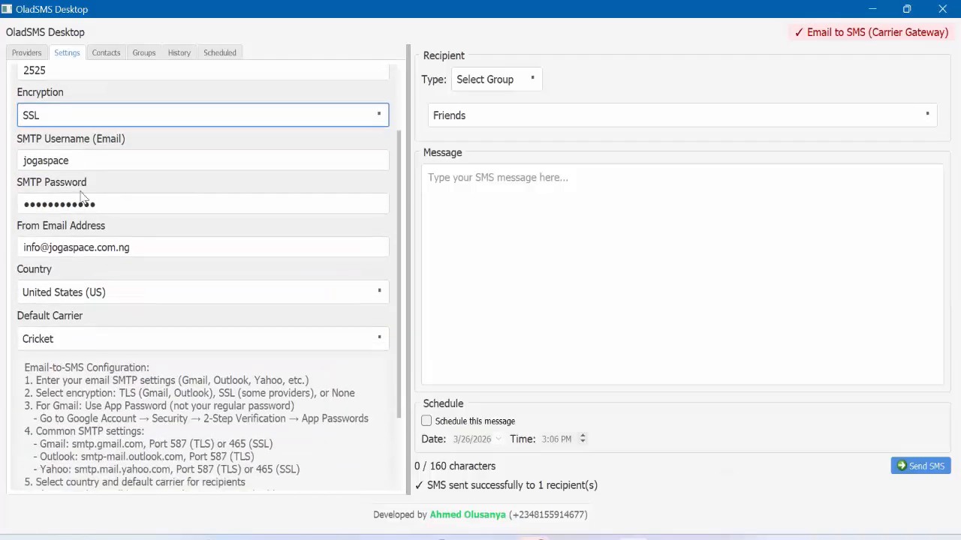
pyautogui.scroll(2, 113, 143)
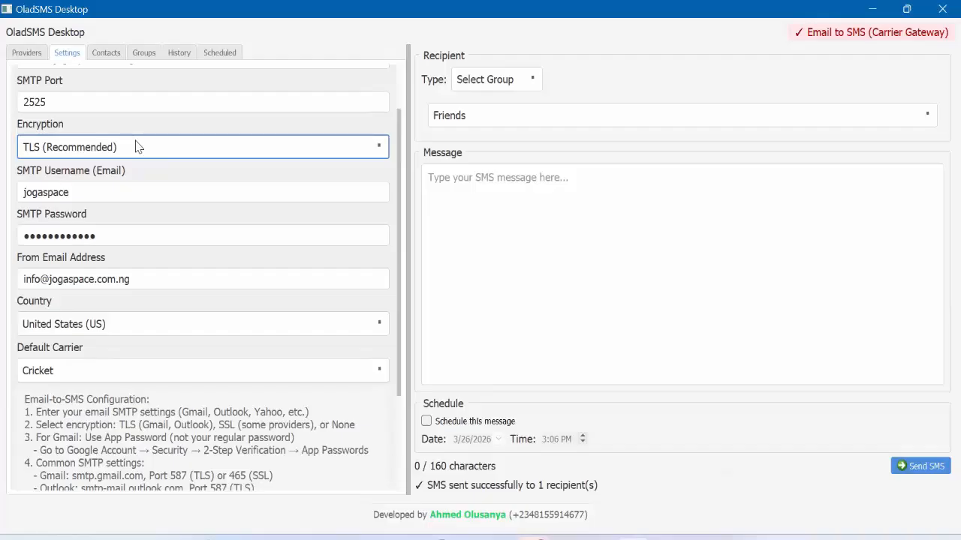
pyautogui.scroll(-2, 78, 124)
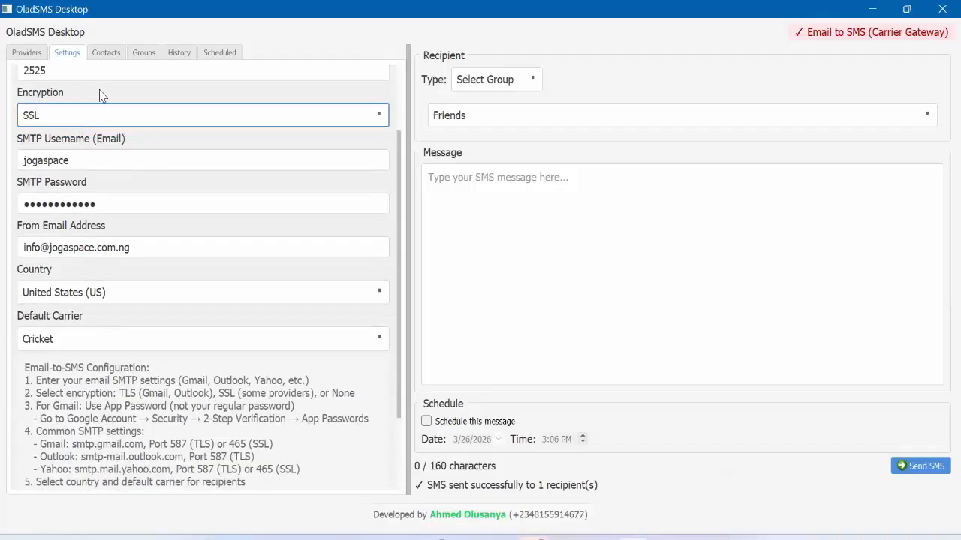
pyautogui.click(27, 54)
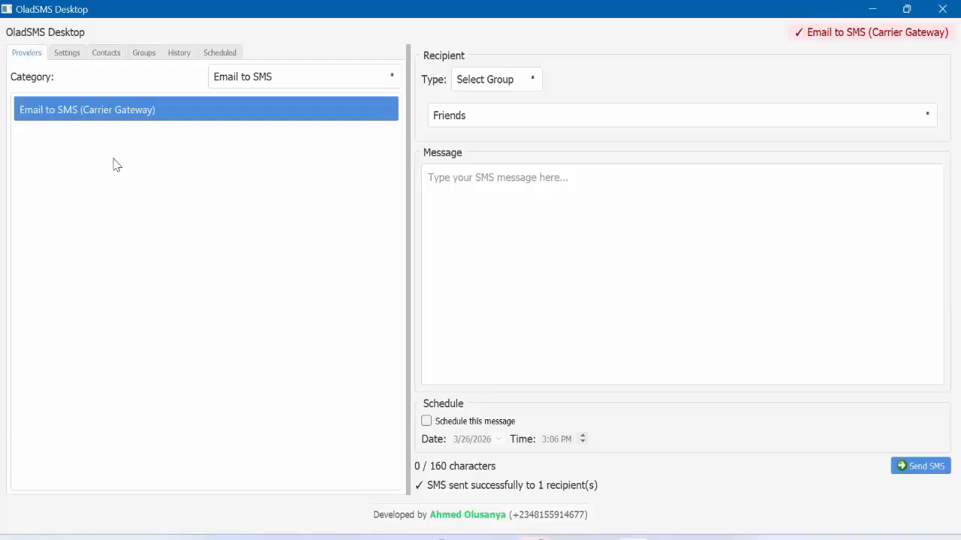